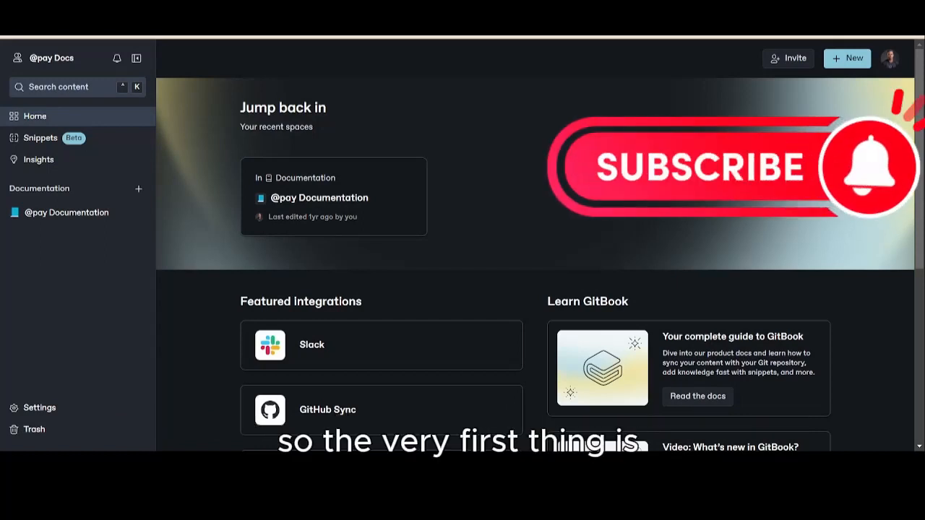
# - Create a new blank space and title it "Demo Doc"
pyautogui.click(855, 66)
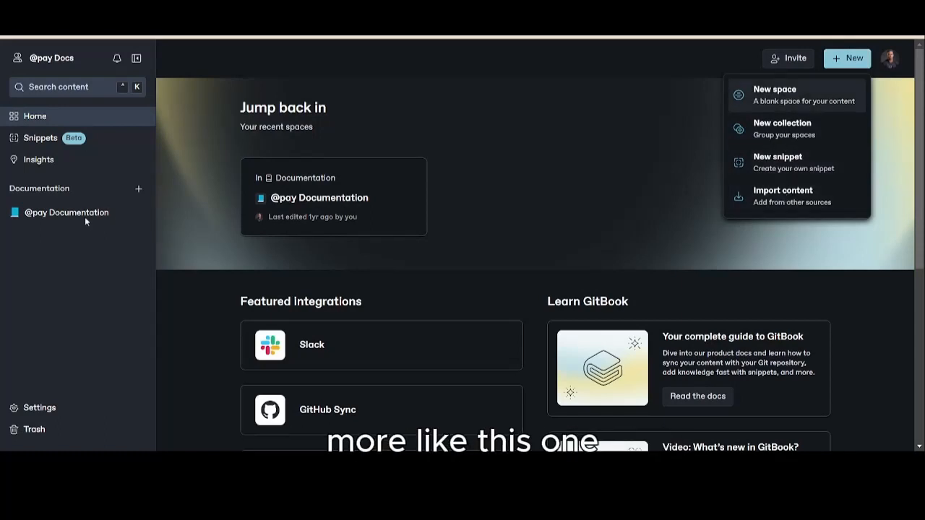
pyautogui.click(792, 101)
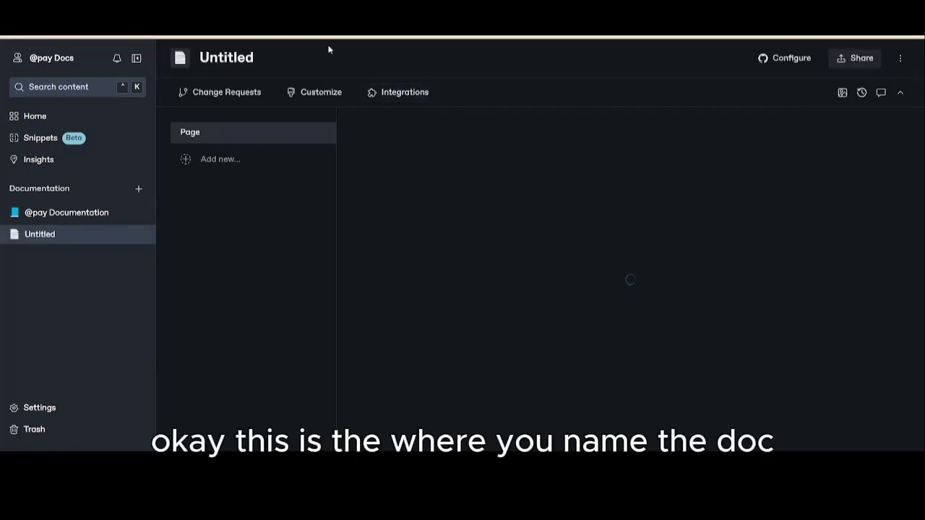
pyautogui.moveTo(257, 58); pyautogui.dragTo(167, 63)
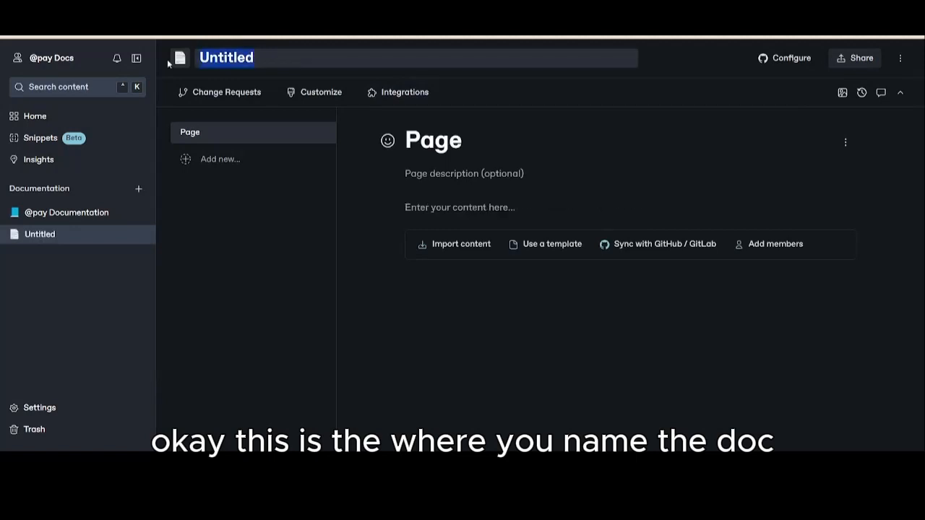
pyautogui.press('BackSpace')
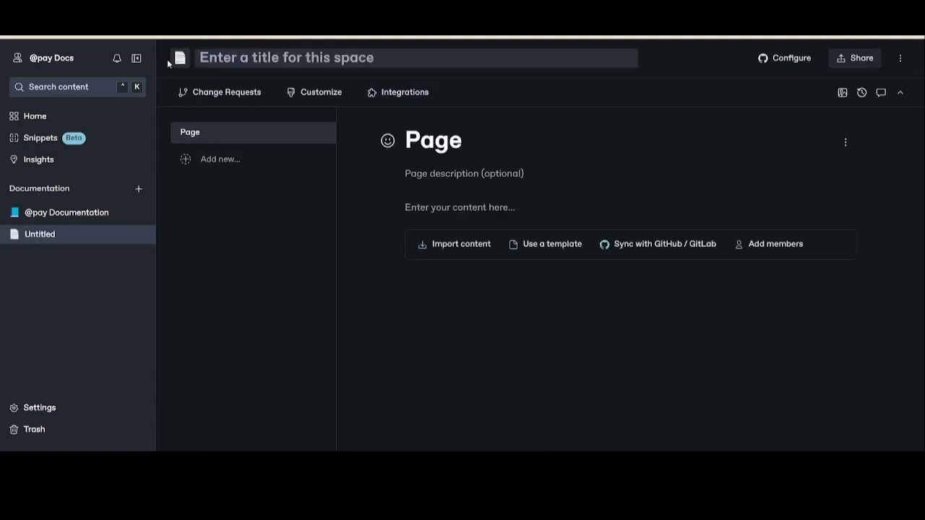
pyautogui.write('Demo Doc')
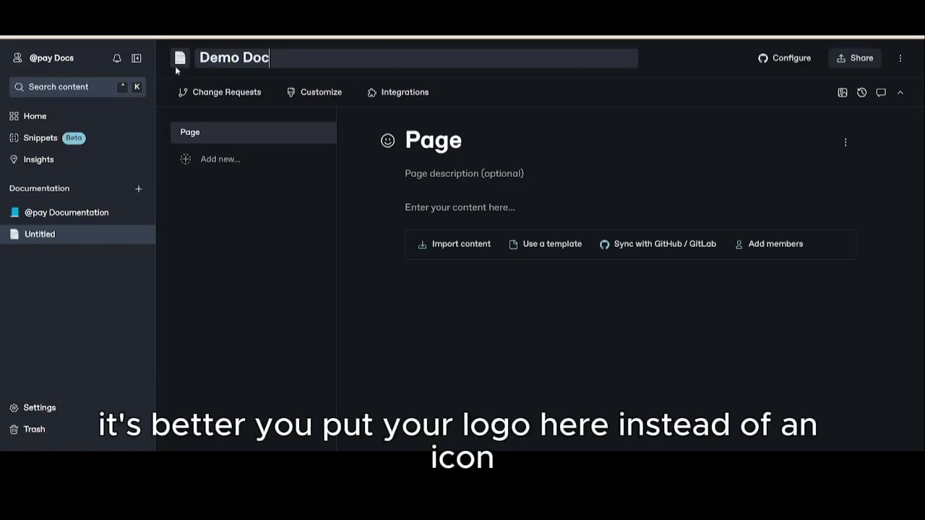
# - Set the new space's icon to the black bird emoji from the Nature category
pyautogui.click(180, 57)
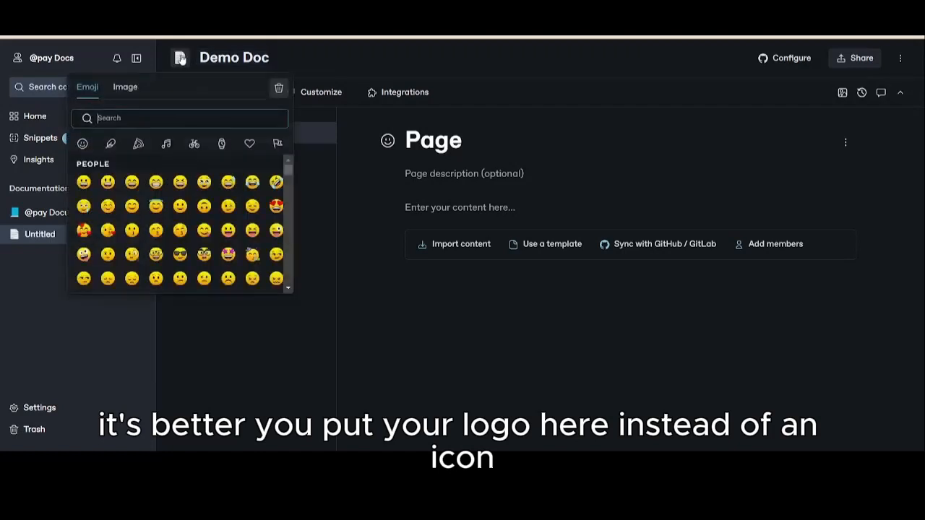
pyautogui.click(125, 90)
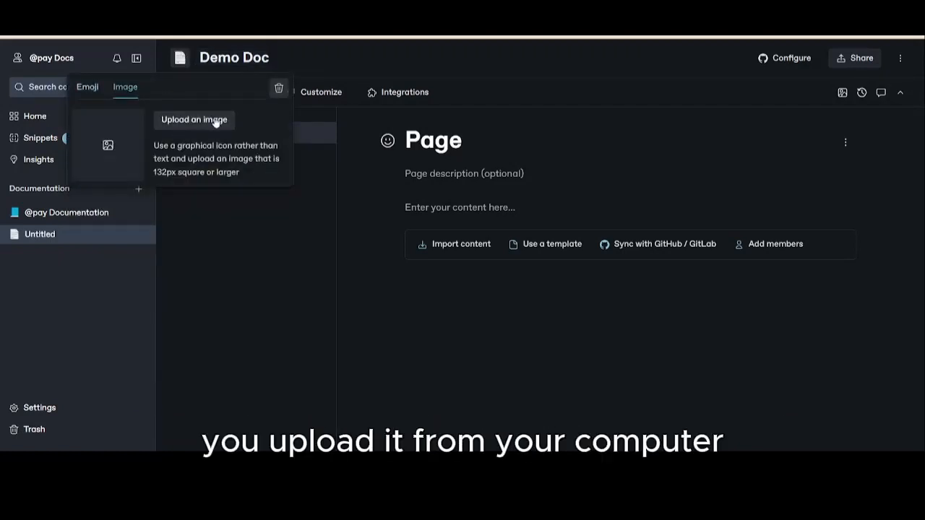
pyautogui.click(91, 87)
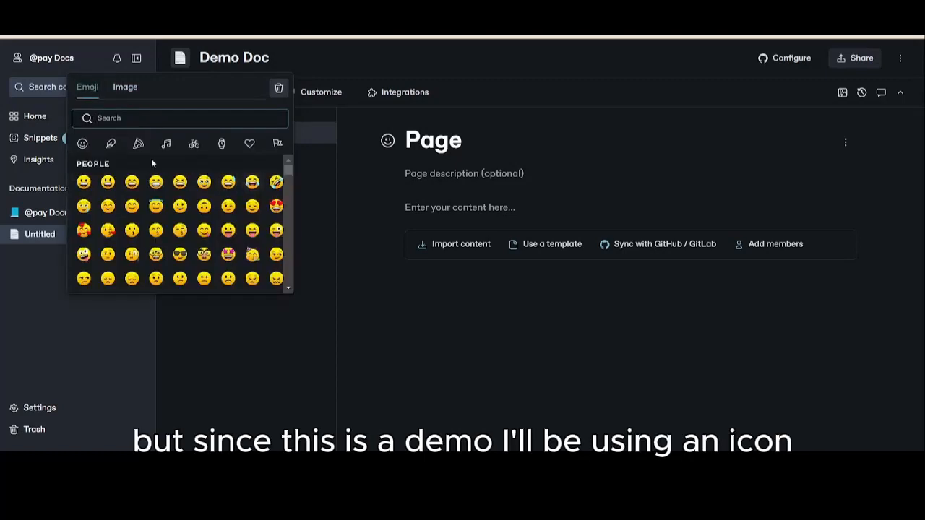
pyautogui.click(113, 147)
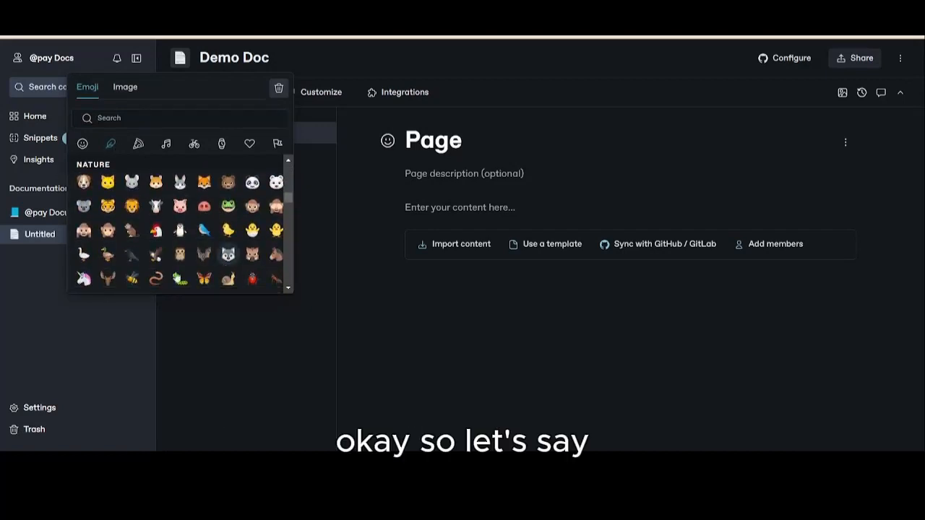
pyautogui.click(137, 262)
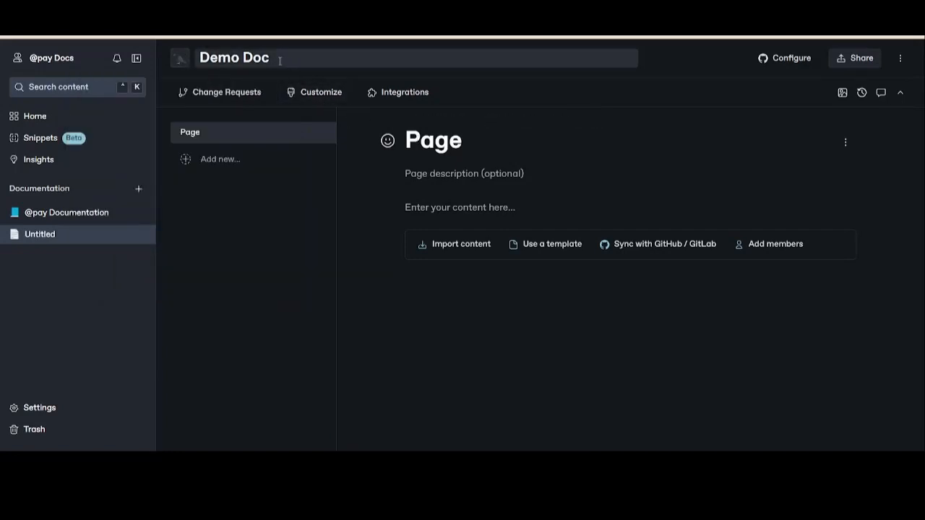
# - Rename the space from its header title as "Parrot Protocol Doc"
pyautogui.moveTo(274, 61); pyautogui.dragTo(181, 64)
pyautogui.press('BackSpace')
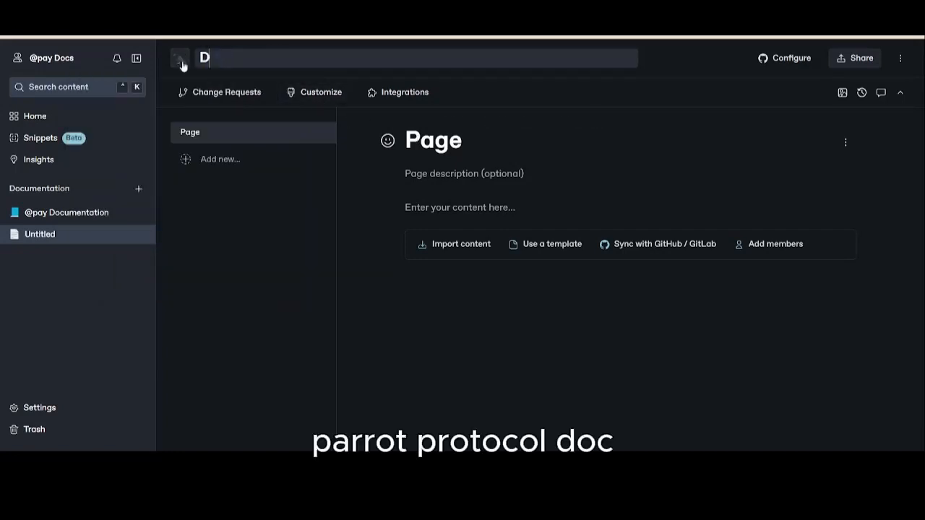
pyautogui.press('BackSpace')
pyautogui.write('parot')
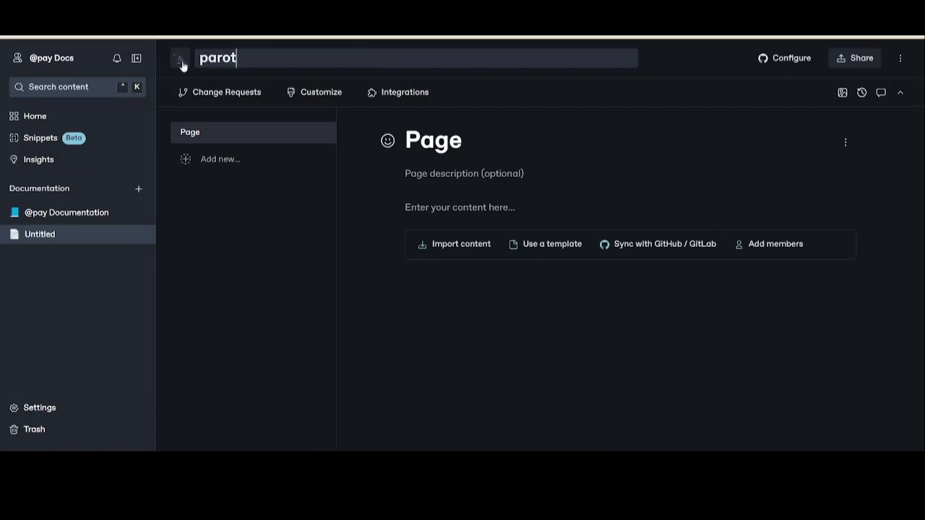
pyautogui.press('BackSpace')
pyautogui.press('BackSpace')
pyautogui.press('BackSpace')
pyautogui.press('BackSpace')
pyautogui.press('BackSpace')
pyautogui.write('p')
pyautogui.press('BackSpace')
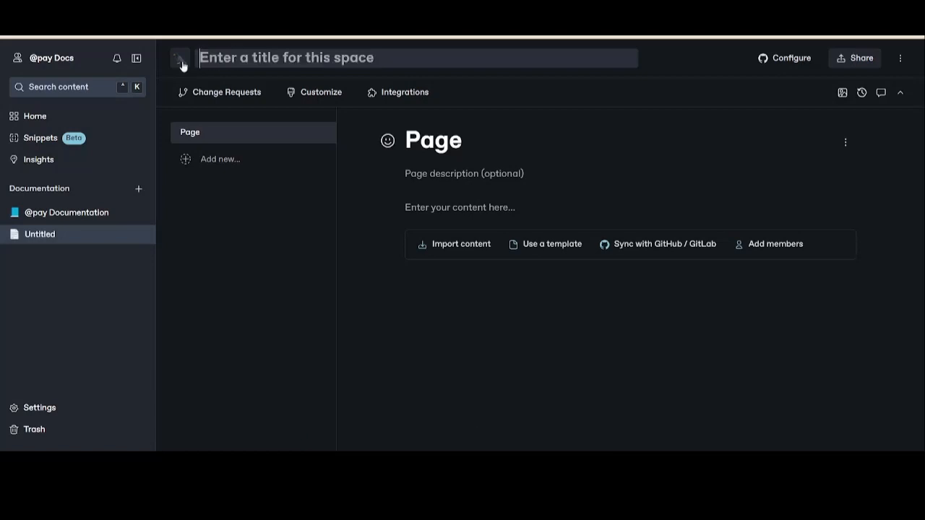
pyautogui.write('Parrot Pr')
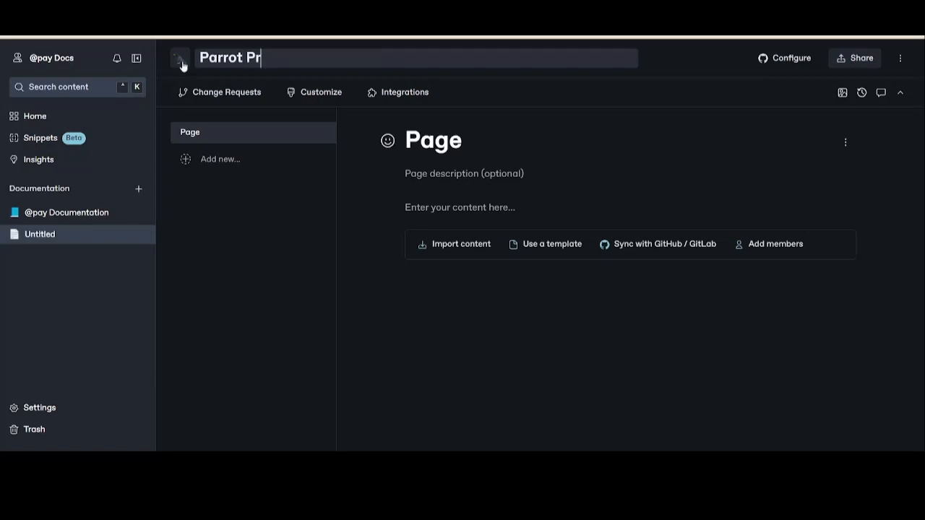
pyautogui.write('otocol Doc')
pyautogui.click(326, 229)
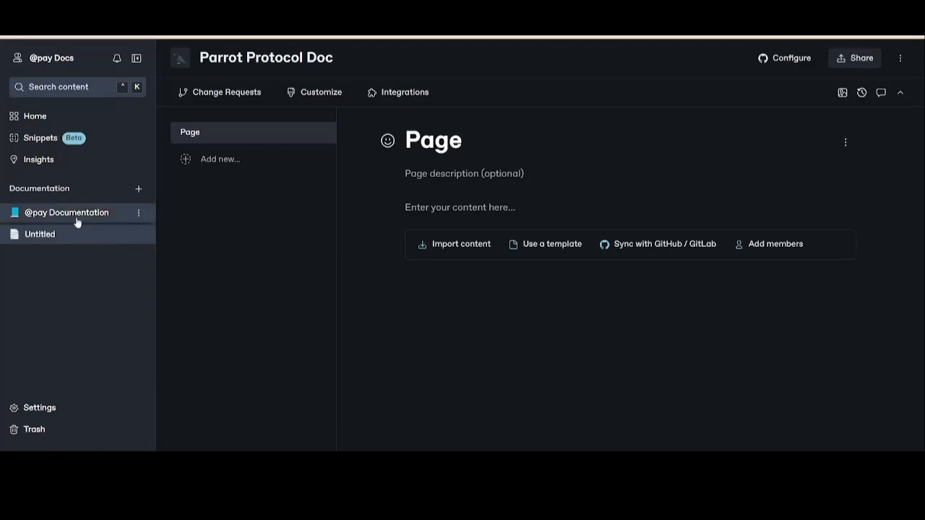
# - Return to the home page and create a new collection for grouping spaces
pyautogui.click(34, 116)
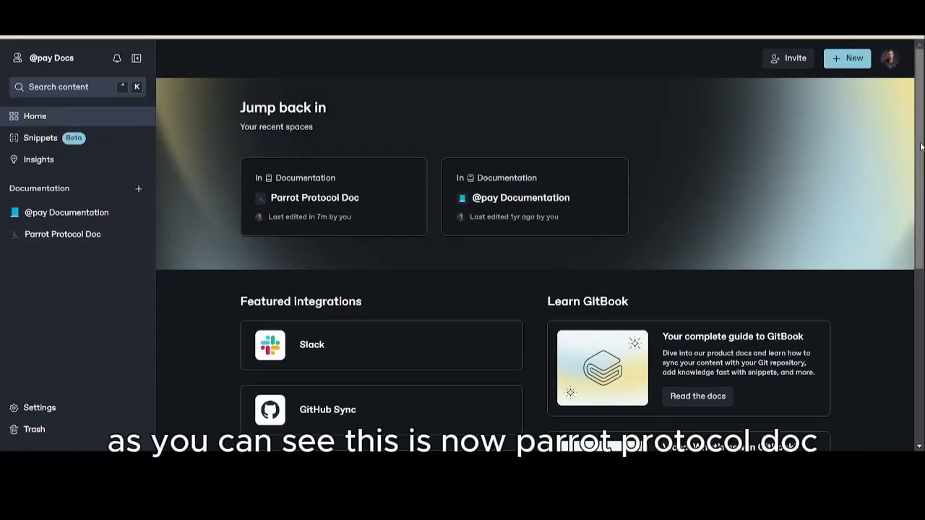
pyautogui.click(856, 64)
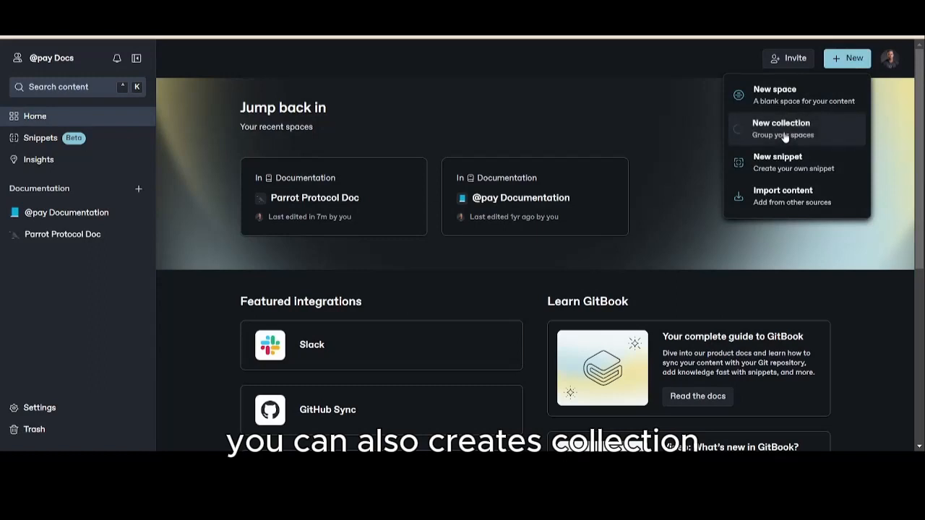
pyautogui.click(785, 135)
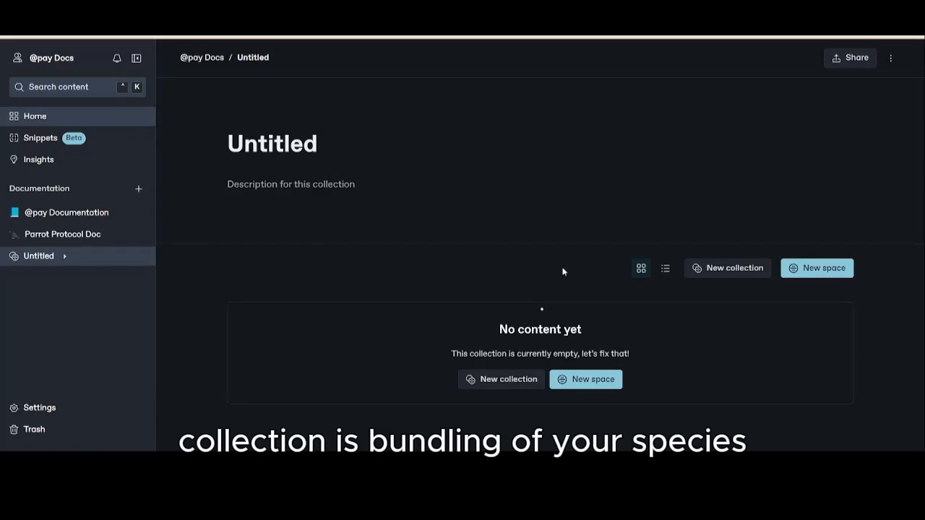
pyautogui.click(64, 258)
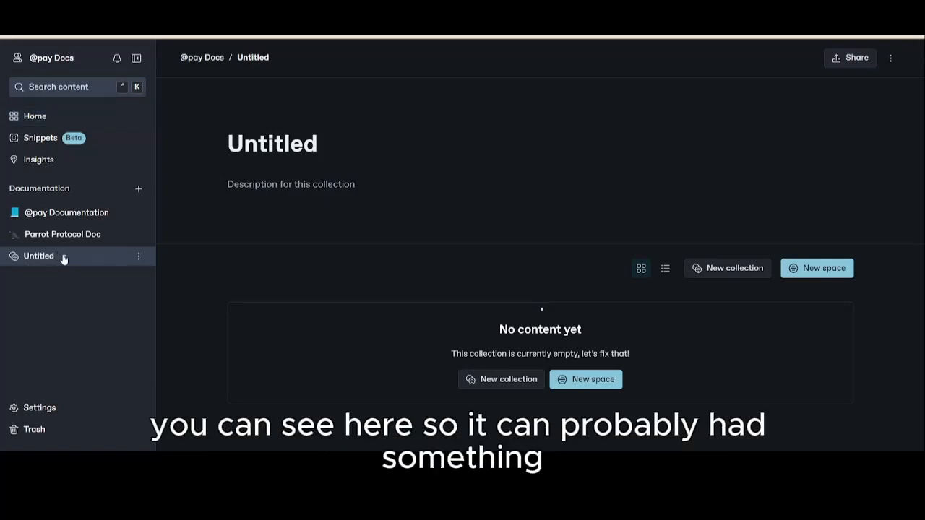
pyautogui.click(138, 257)
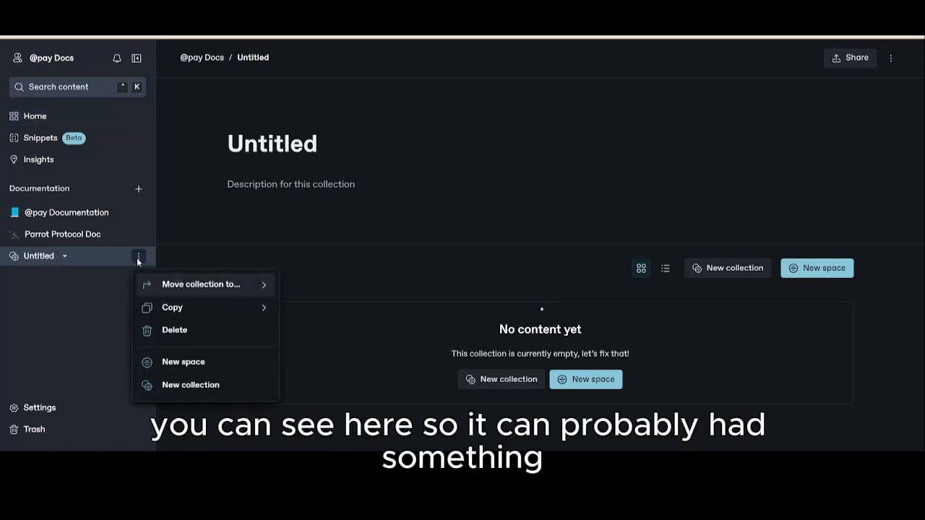
pyautogui.click(71, 268)
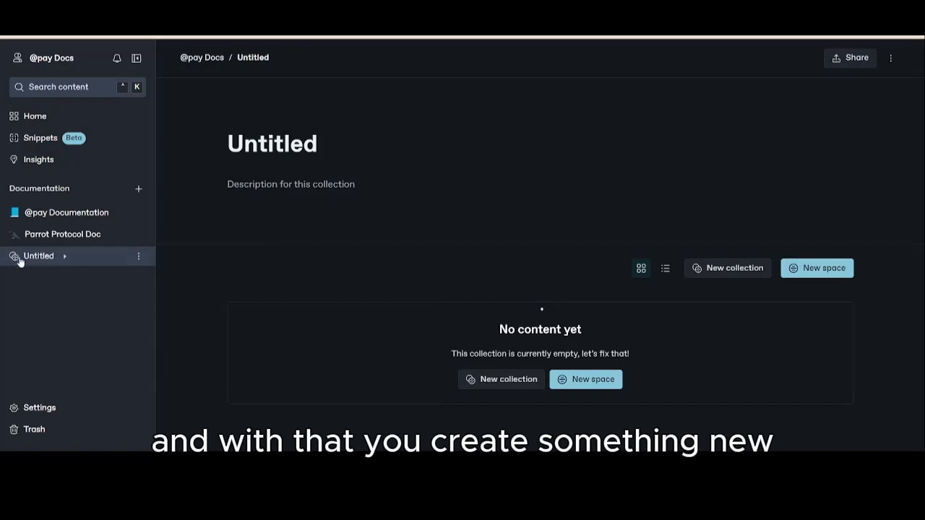
pyautogui.click(138, 191)
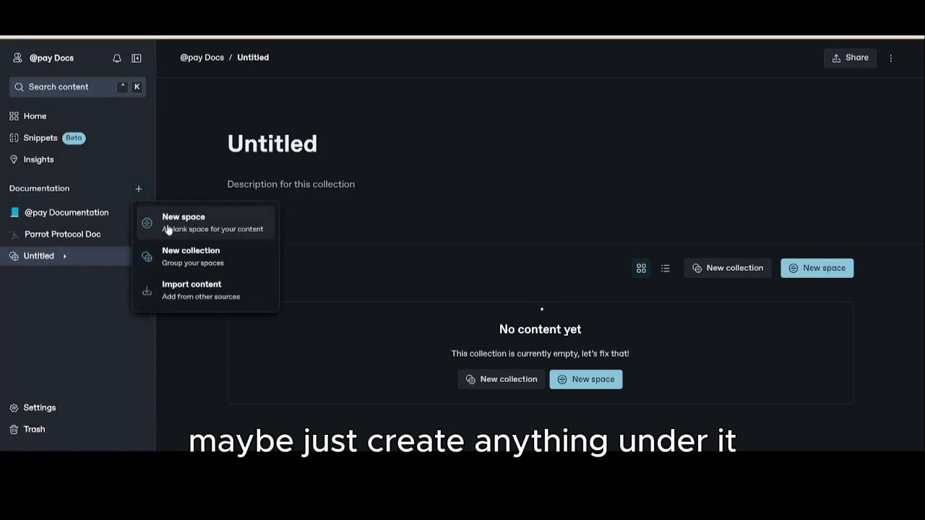
pyautogui.click(38, 308)
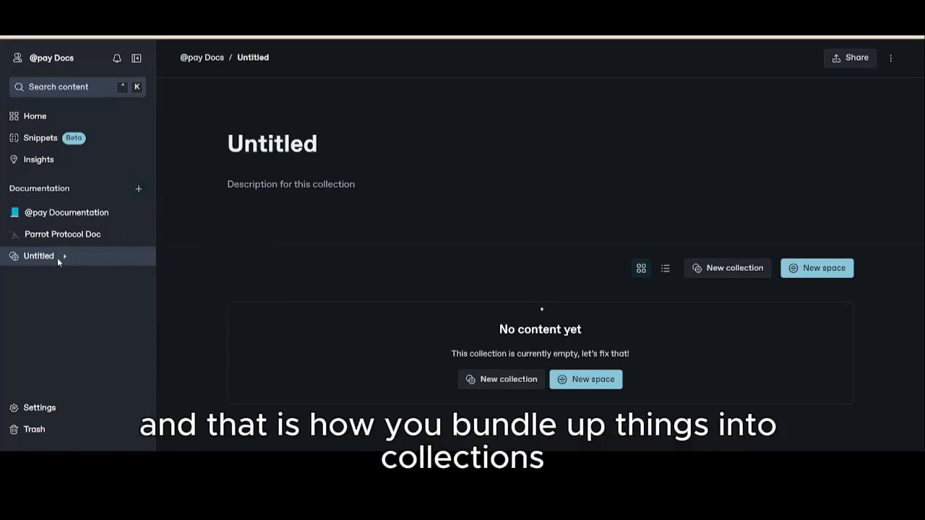
# - Create a new snippet from the home page and place the cursor in its body
pyautogui.click(47, 118)
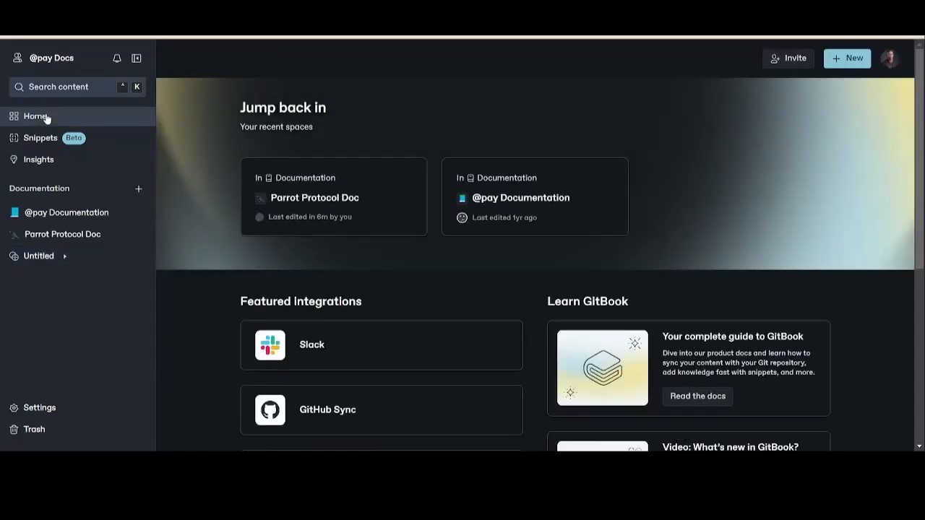
pyautogui.click(850, 59)
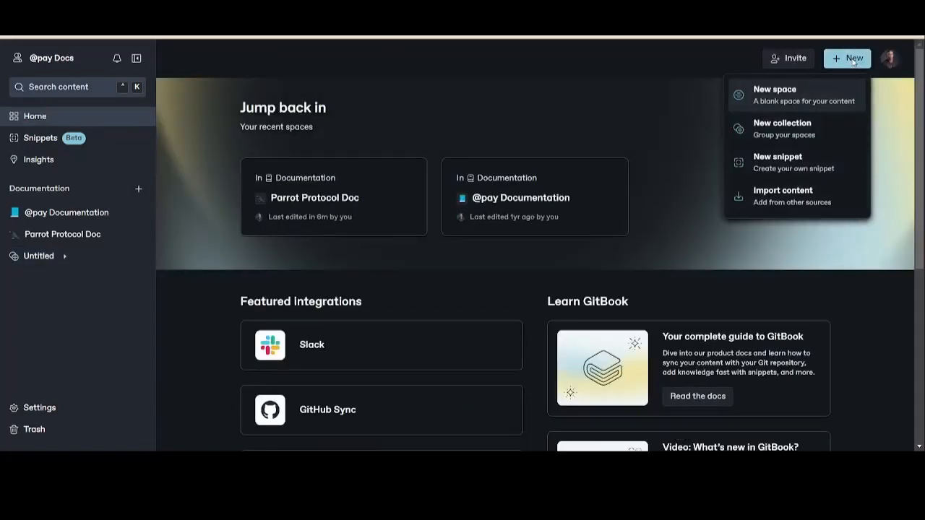
pyautogui.click(797, 161)
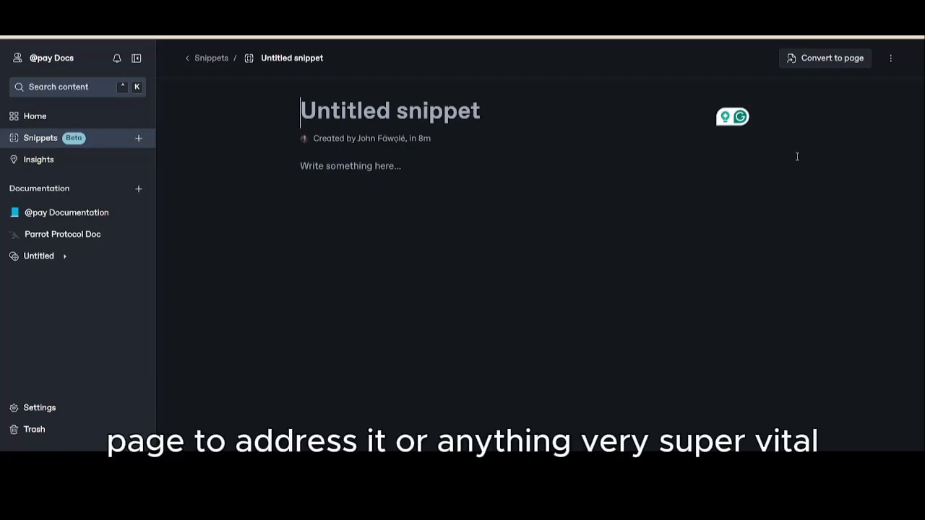
pyautogui.click(353, 166)
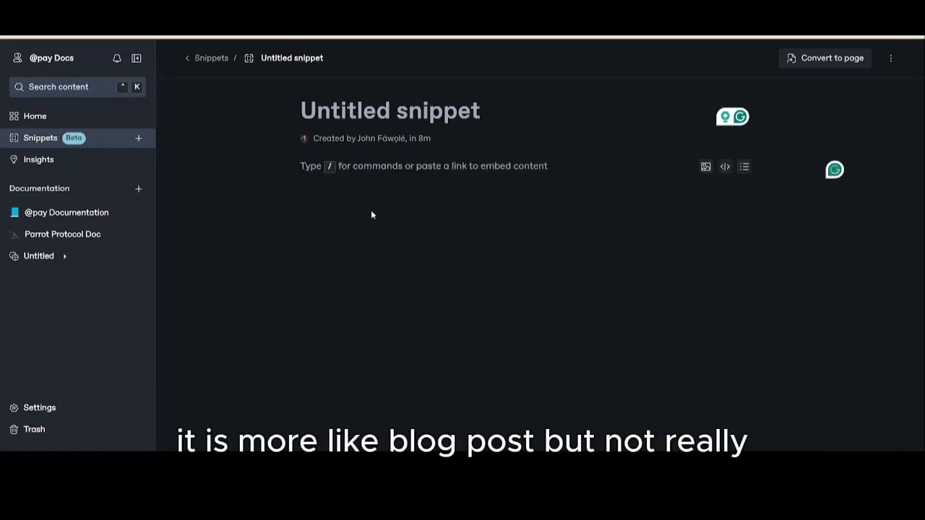
# - Review the file types and platforms offered for importing content, starting from the home page, and close the import dialog
pyautogui.click(82, 117)
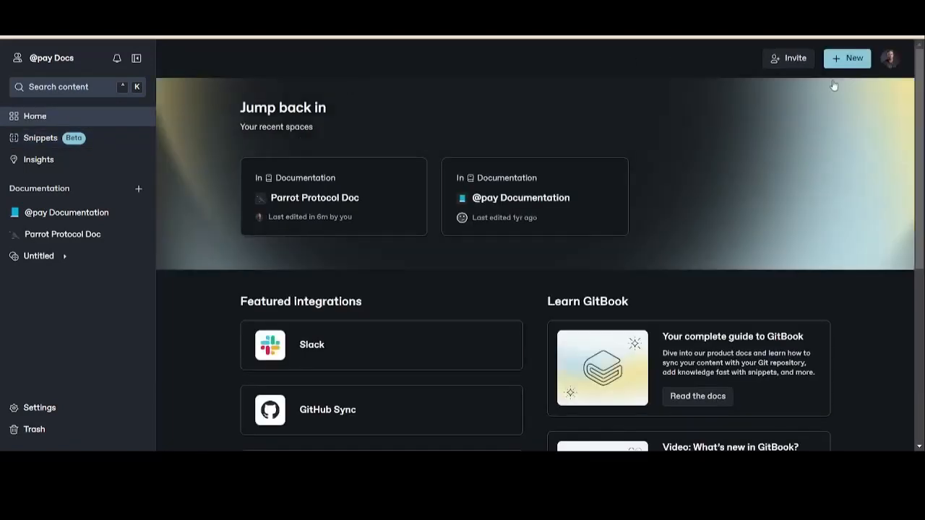
pyautogui.click(860, 62)
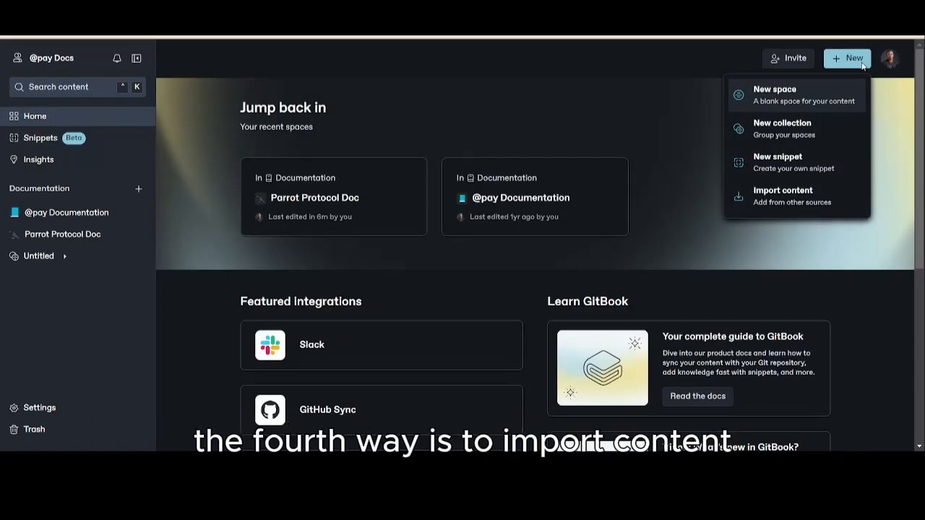
pyautogui.click(797, 208)
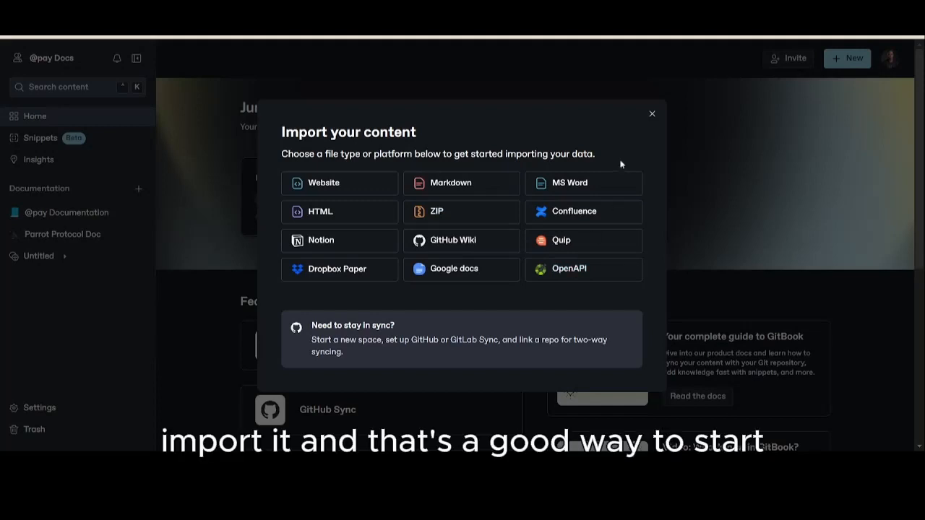
pyautogui.click(652, 115)
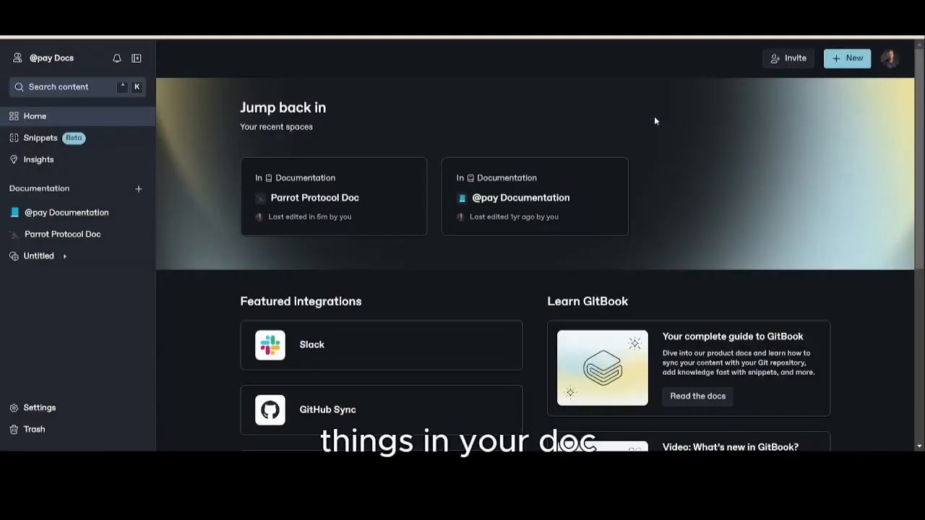
# - Add a new page to the Parrot Protocol Doc space
pyautogui.click(75, 232)
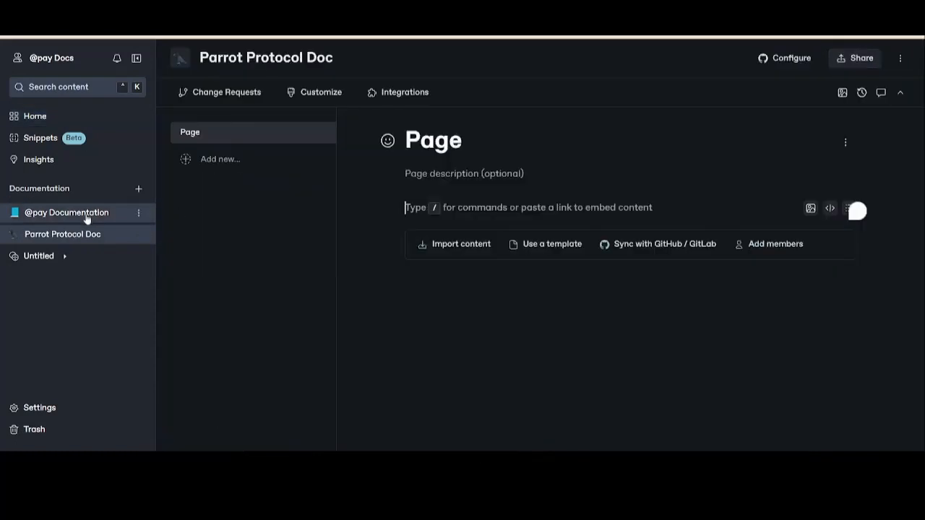
pyautogui.click(235, 160)
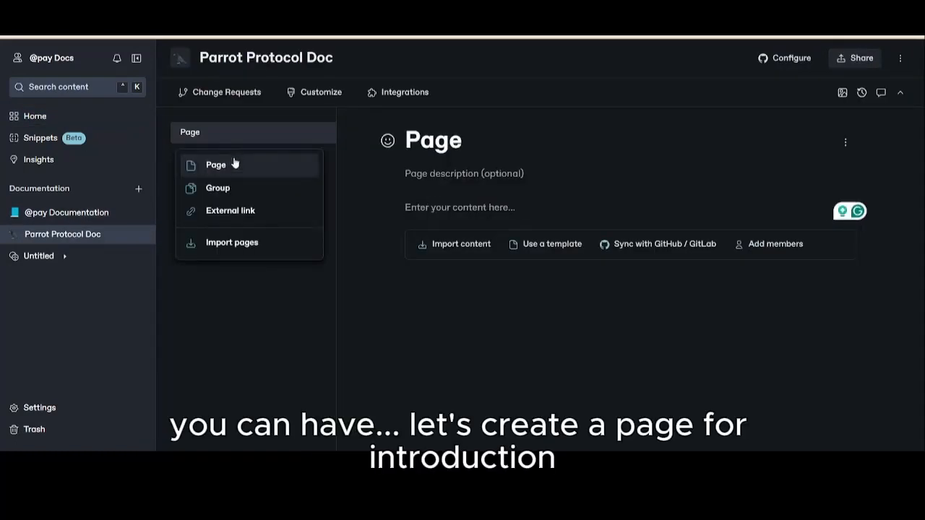
pyautogui.click(234, 164)
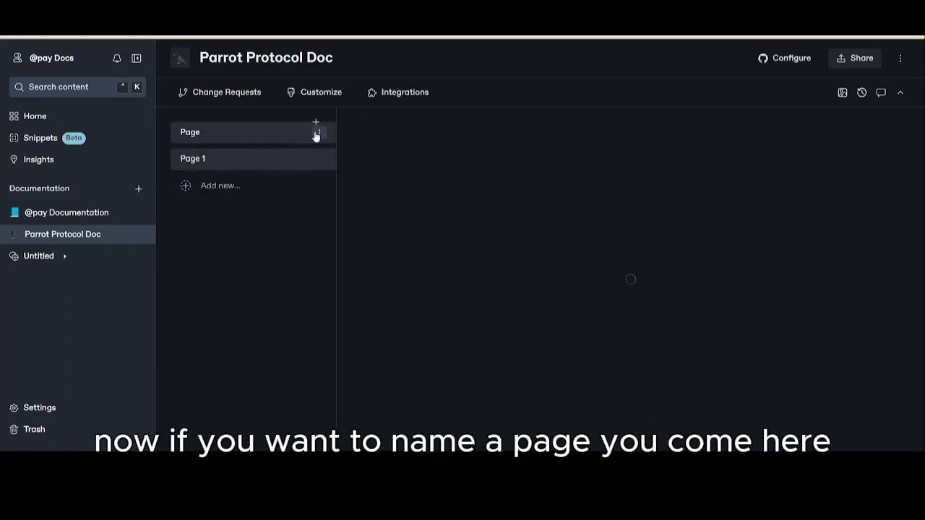
# - Rename the first page of the Parrot Protocol Doc space as Welcome
pyautogui.click(318, 136)
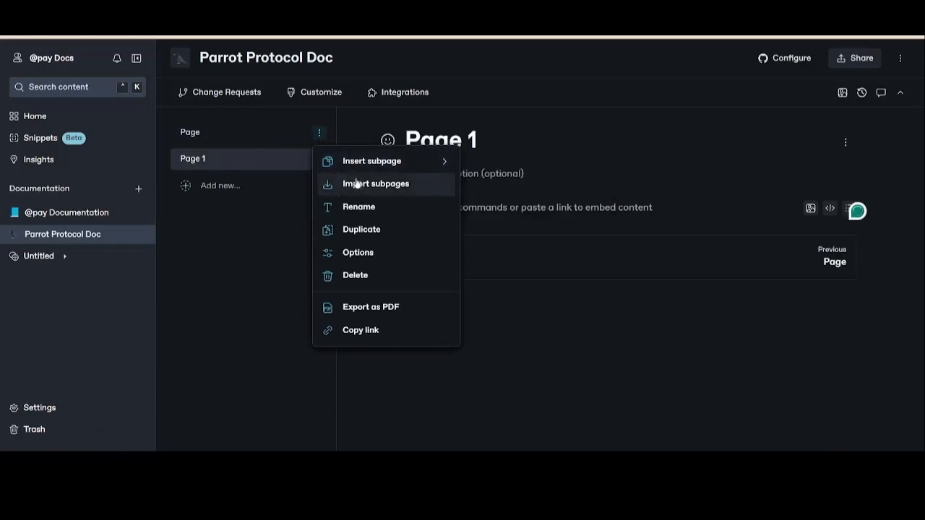
pyautogui.moveTo(372, 173)
pyautogui.click(362, 208)
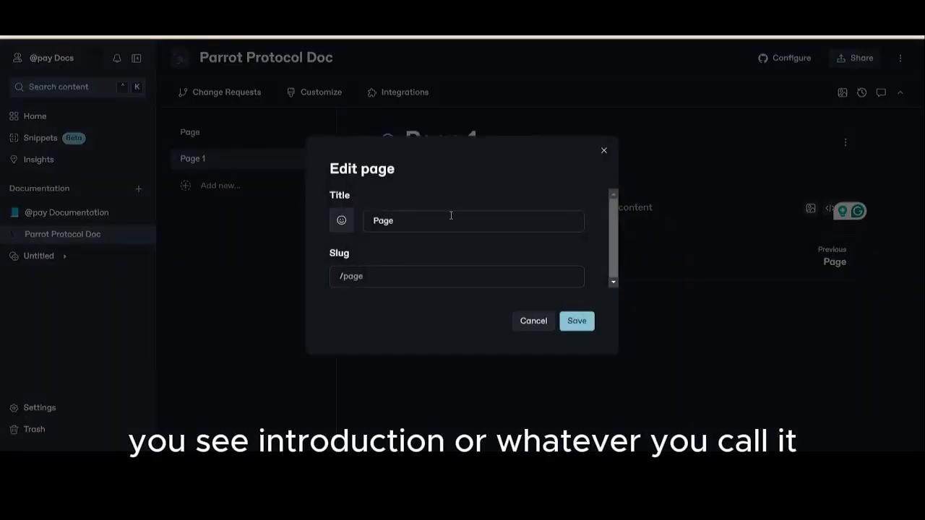
pyautogui.moveTo(450, 215); pyautogui.dragTo(370, 209)
pyautogui.press('BackSpace')
pyautogui.write('Welco')
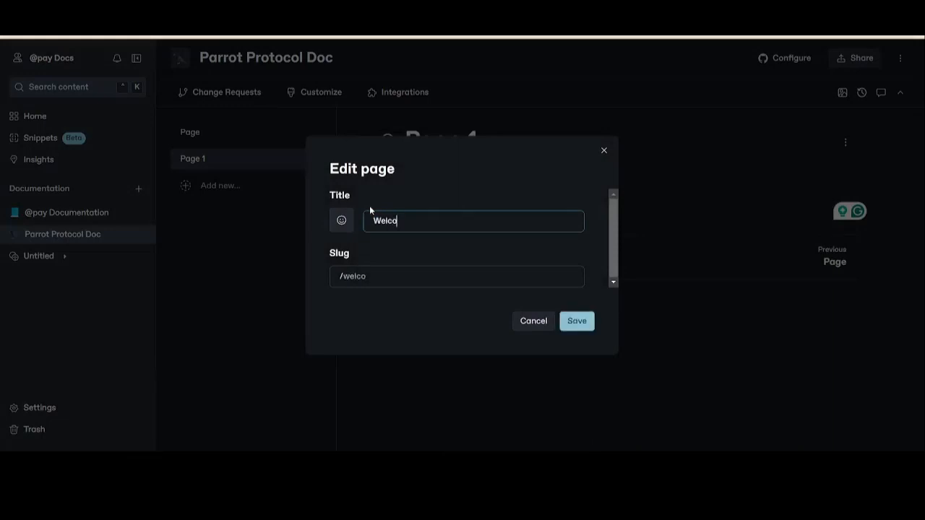
pyautogui.write('me')
pyautogui.press('Return')
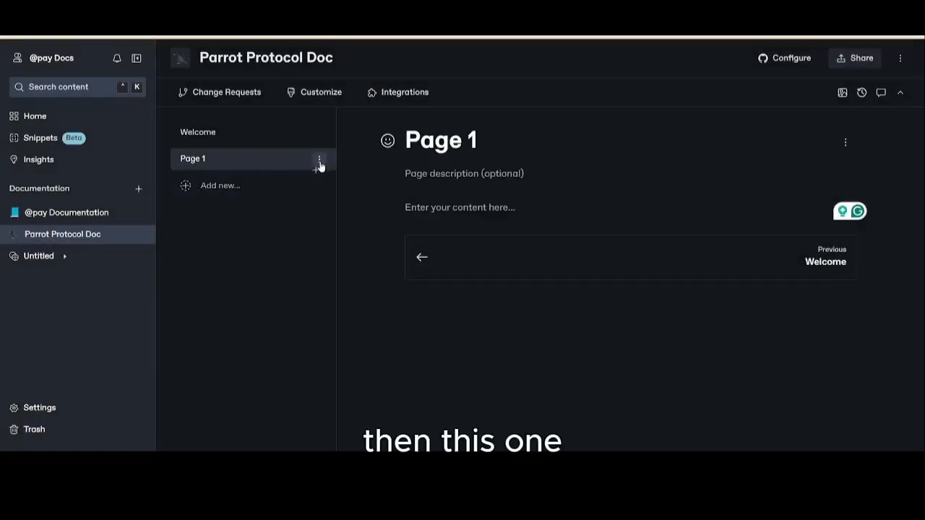
# - Rename Page 1, below the Welcome page, as Introduction
pyautogui.click(319, 161)
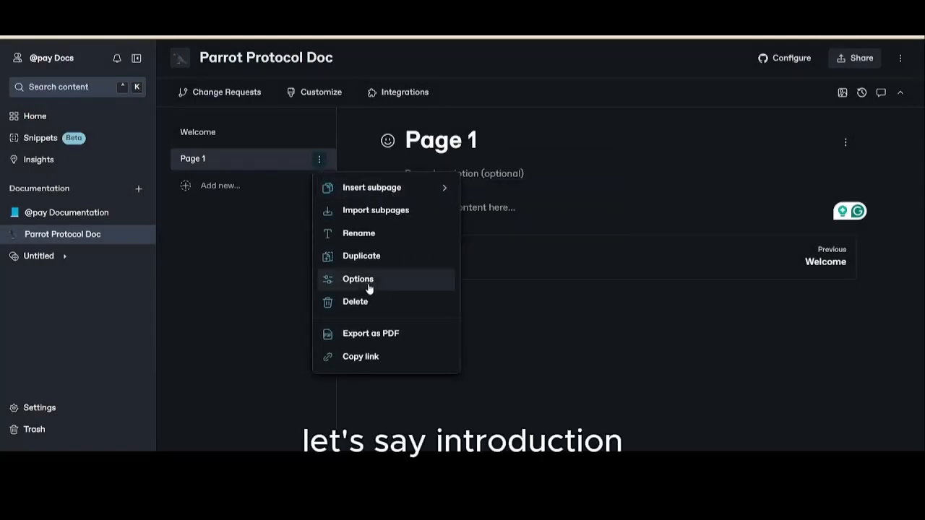
pyautogui.click(353, 239)
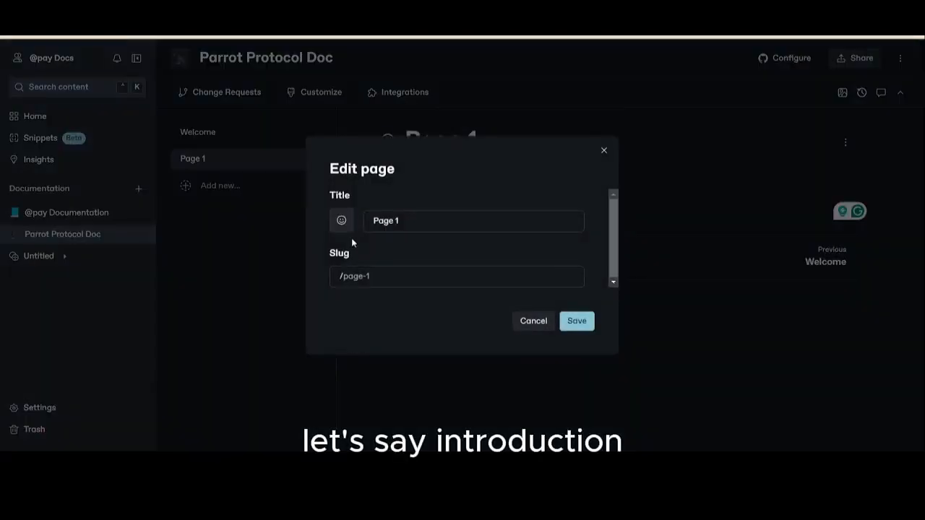
pyautogui.moveTo(394, 224); pyautogui.dragTo(317, 243)
pyautogui.press('BackSpace')
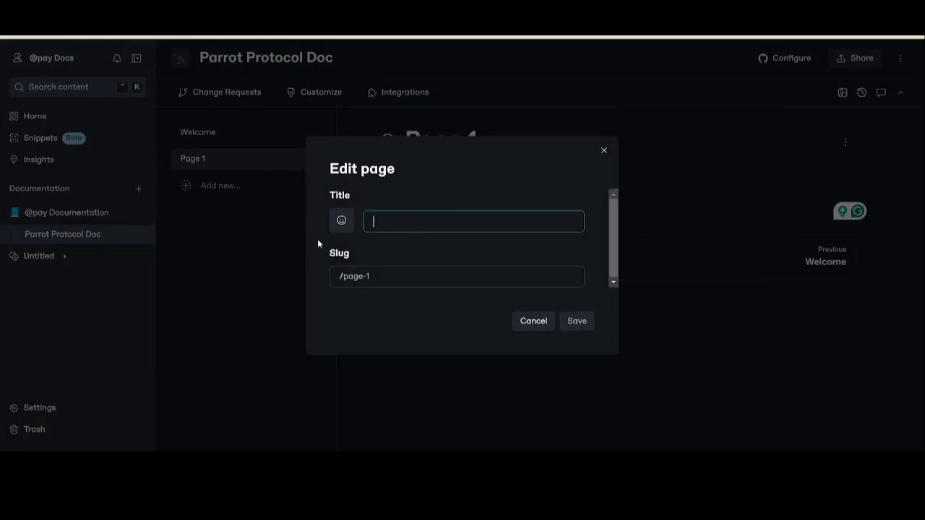
pyautogui.write('Introduction')
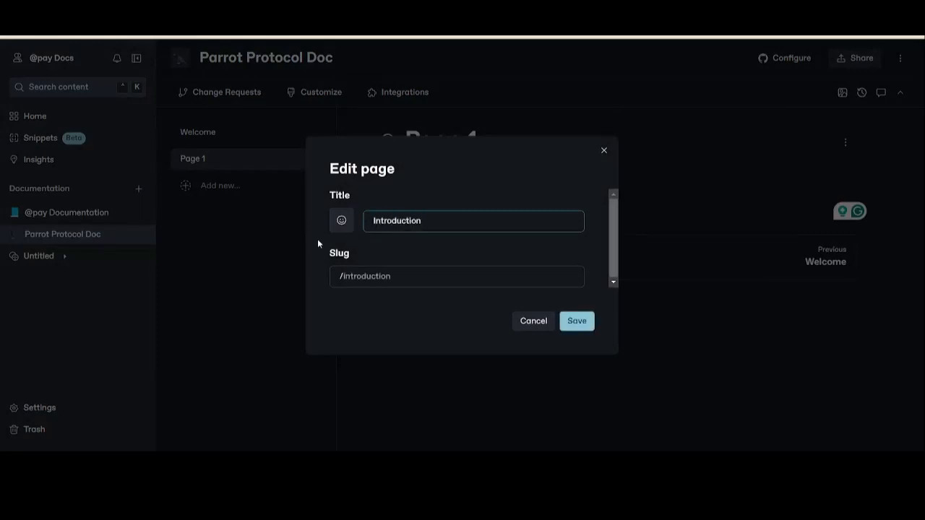
pyautogui.press('Return')
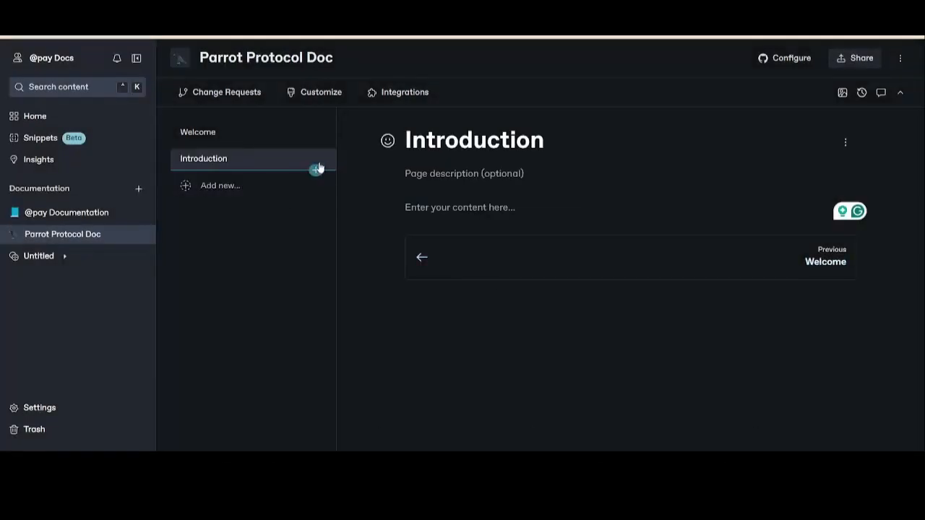
# - Add two new pages below the Introduction page
pyautogui.click(213, 186)
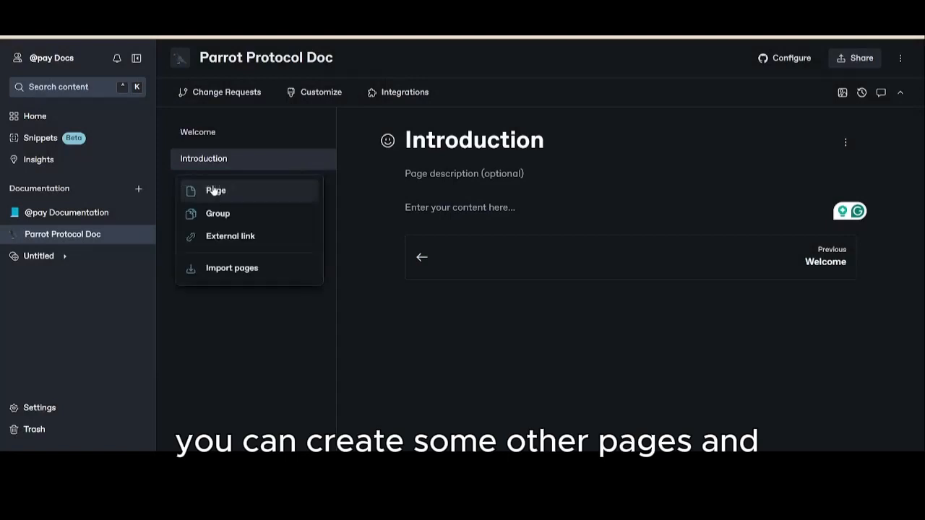
pyautogui.click(214, 191)
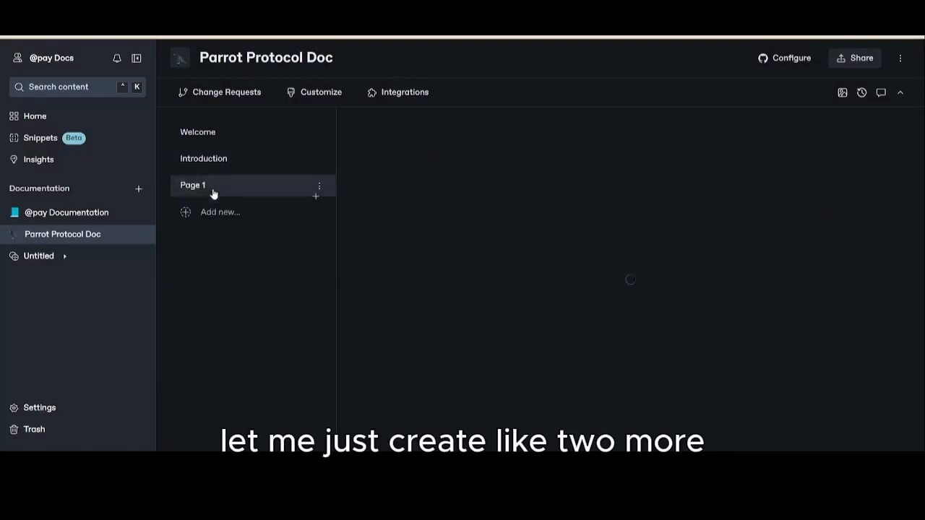
pyautogui.click(219, 214)
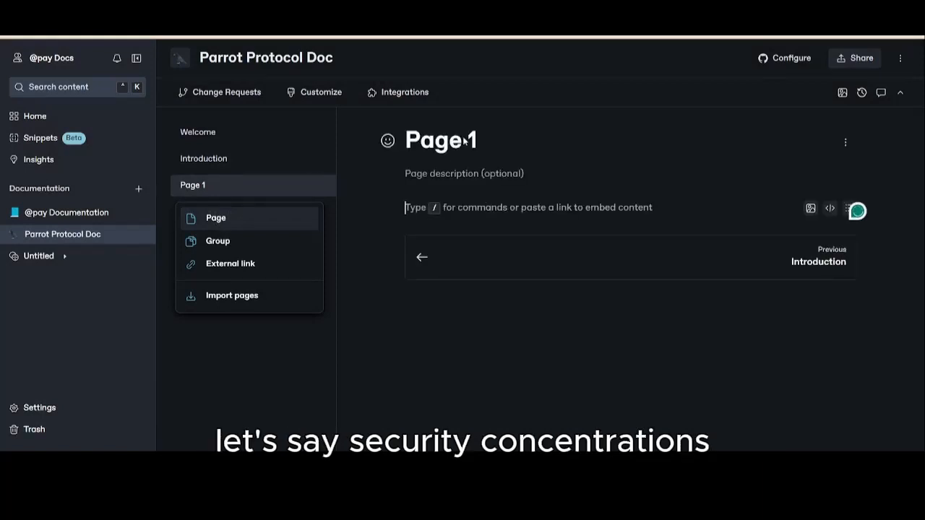
pyautogui.click(227, 219)
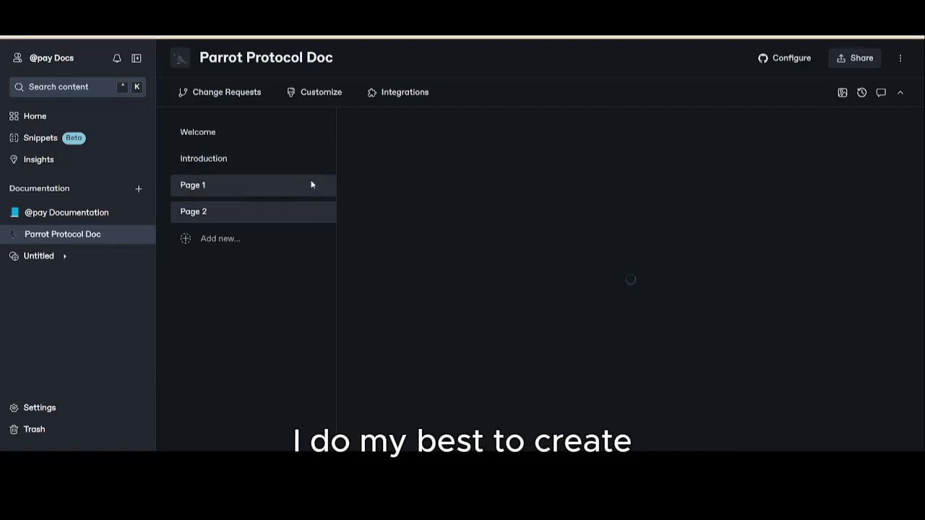
# - Rename Page 1, below the Introduction page, as Security Considerations
pyautogui.click(320, 188)
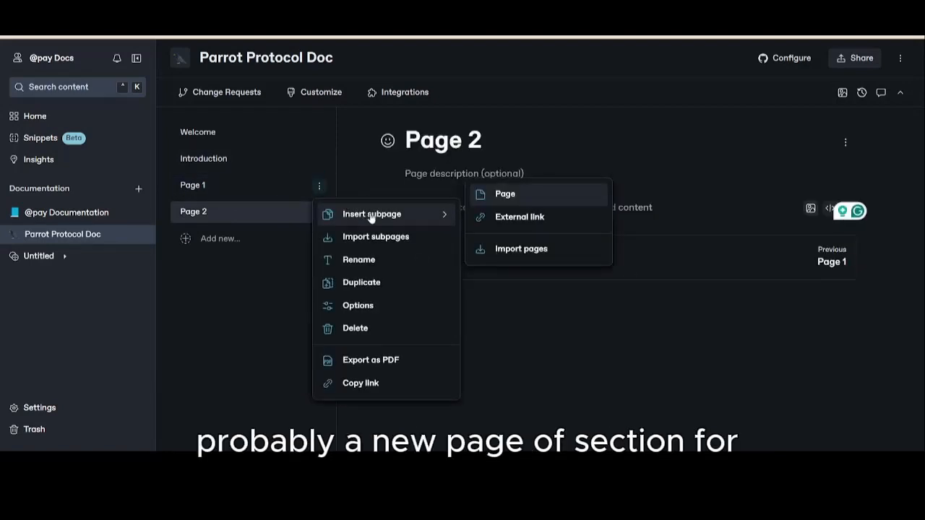
pyautogui.click(355, 270)
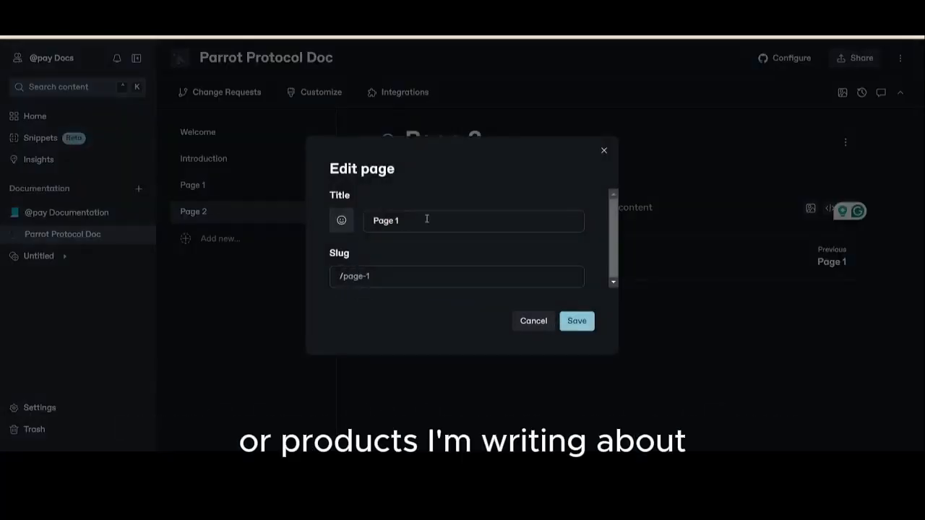
pyautogui.moveTo(428, 222); pyautogui.dragTo(180, 211)
pyautogui.press('BackSpace')
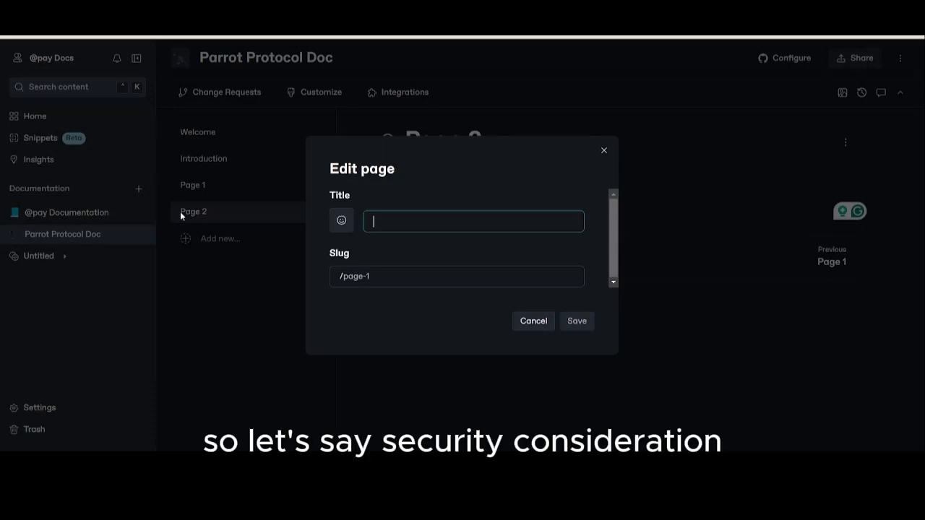
pyautogui.write('Security')
pyautogui.write(' Consid')
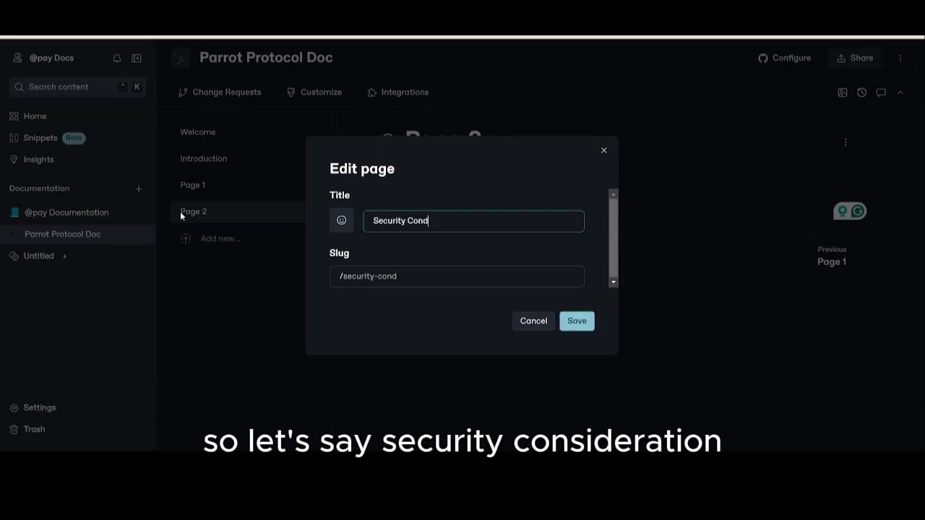
pyautogui.press('BackSpace')
pyautogui.write('siderations')
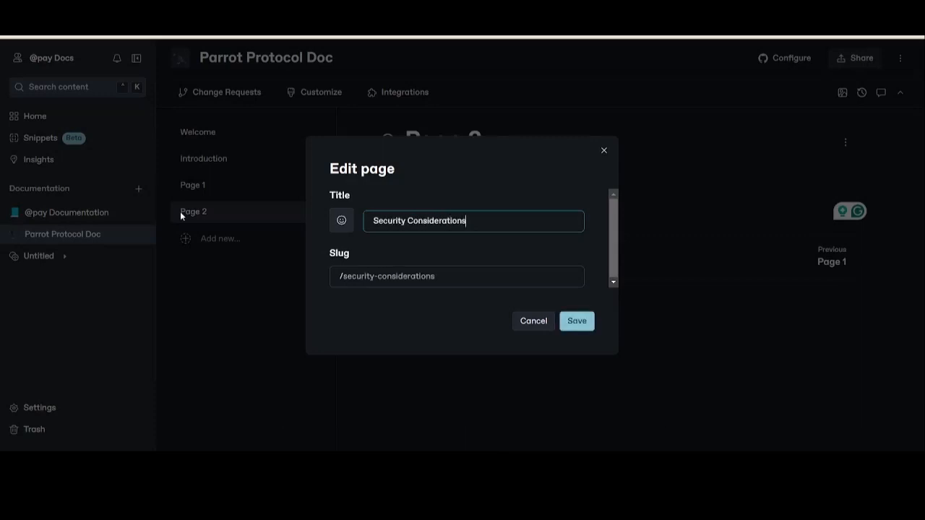
pyautogui.press('Return')
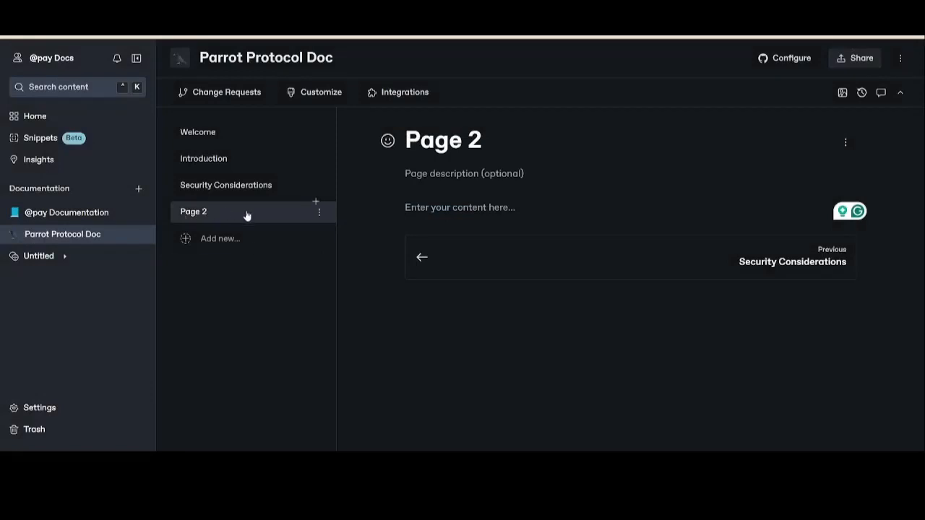
# - Rename Page 2, below the Security Considerations page, as Resources
pyautogui.click(318, 214)
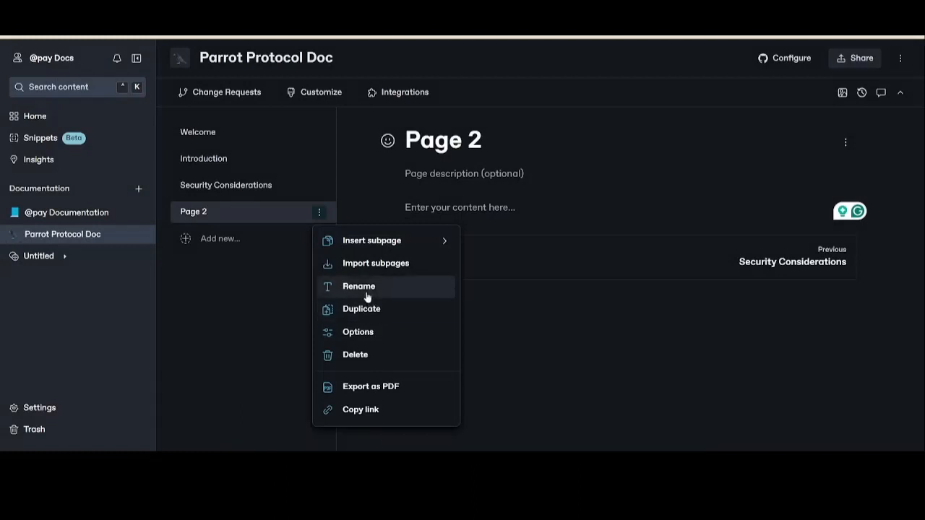
pyautogui.click(366, 294)
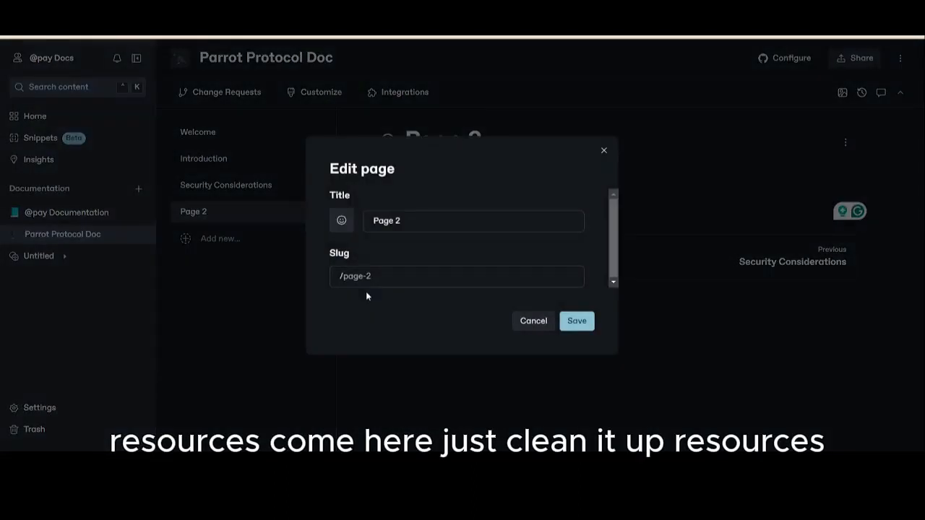
pyautogui.tripleClick(409, 230)
pyautogui.press('BackSpace')
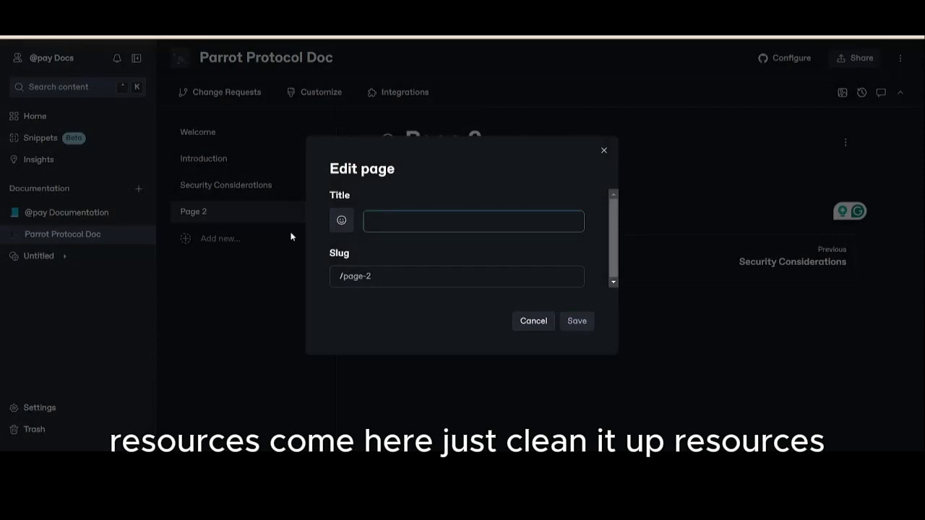
pyautogui.write('Reco')
pyautogui.press('BackSpace')
pyautogui.write('so')
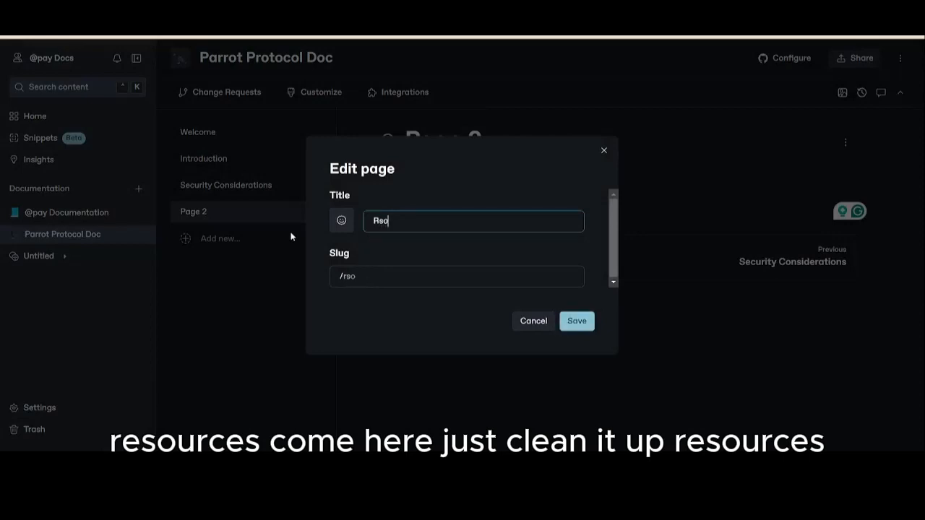
pyautogui.write('urces')
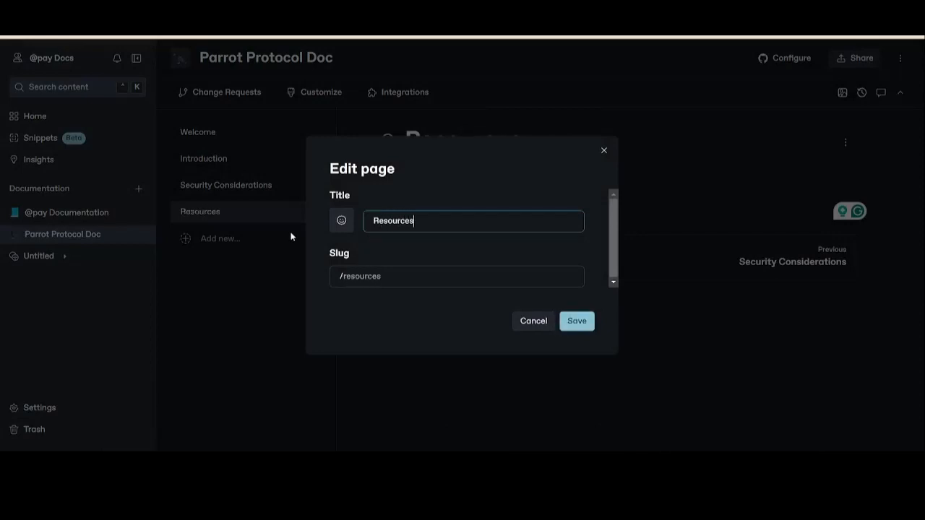
pyautogui.press('Return')
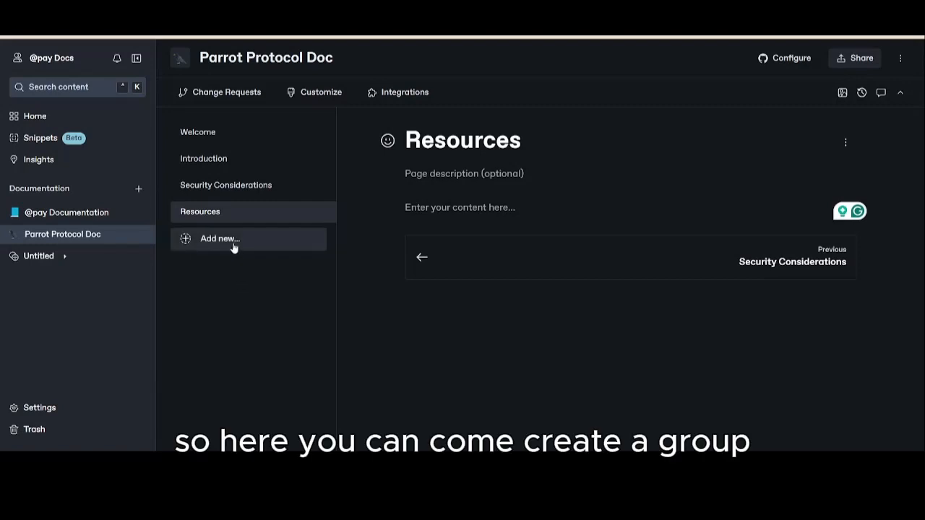
# - Add a new page group below the Resources page
pyautogui.click(322, 243)
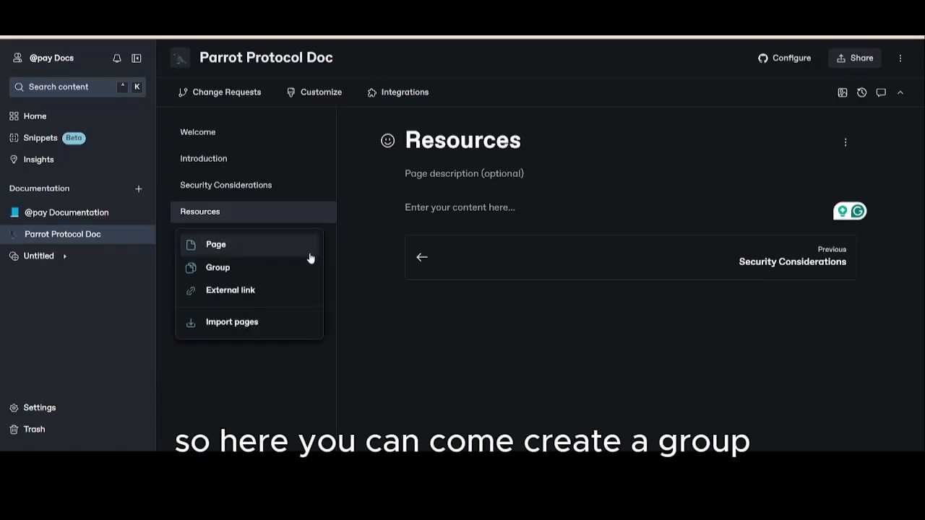
pyautogui.click(249, 276)
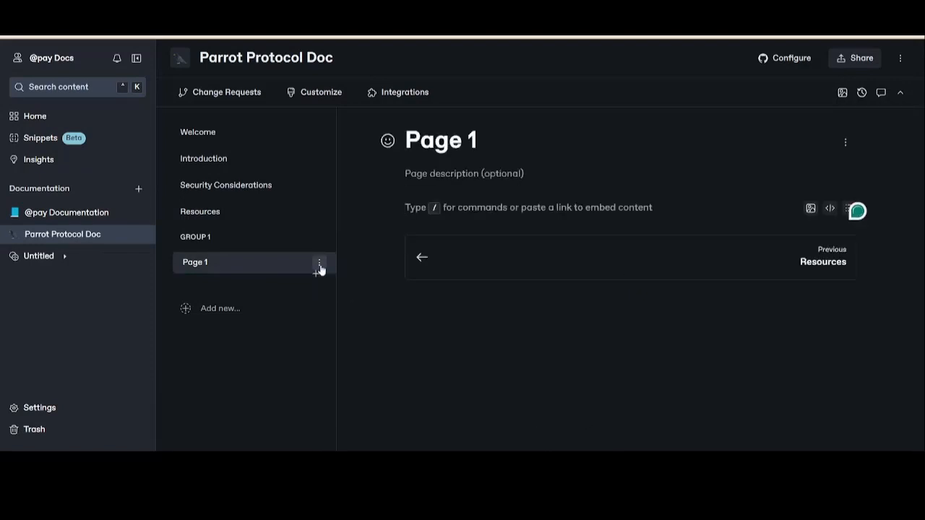
pyautogui.click(320, 265)
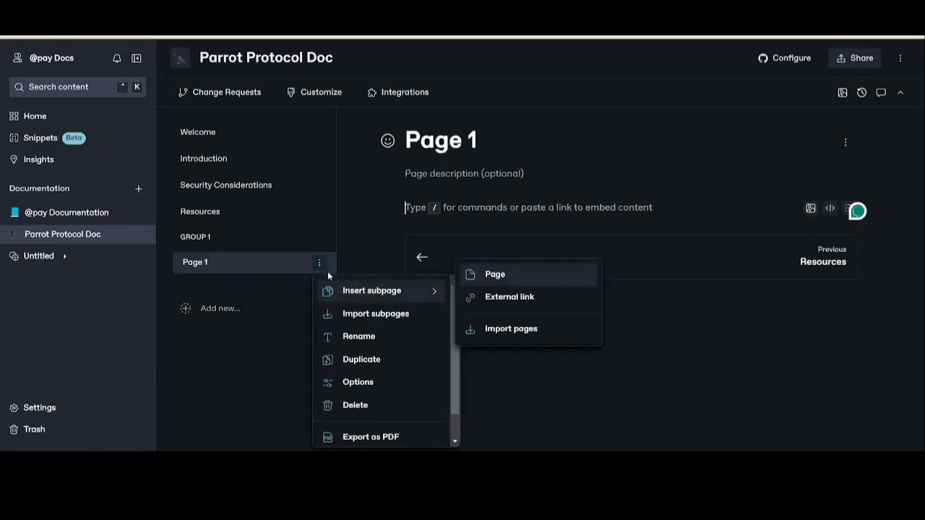
pyautogui.click(356, 337)
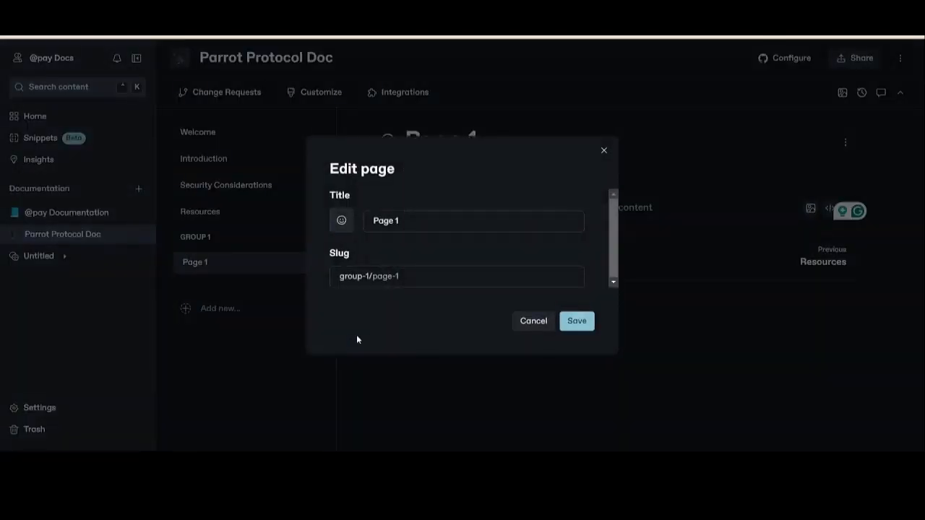
pyautogui.click(439, 228)
pyautogui.hotkey('ctrl', 'a')
pyautogui.press('BackSpace')
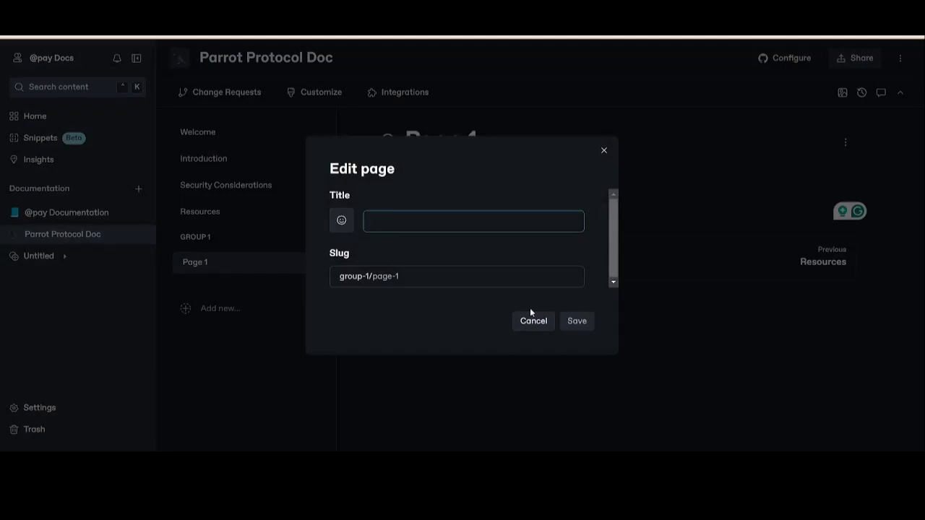
pyautogui.click(547, 326)
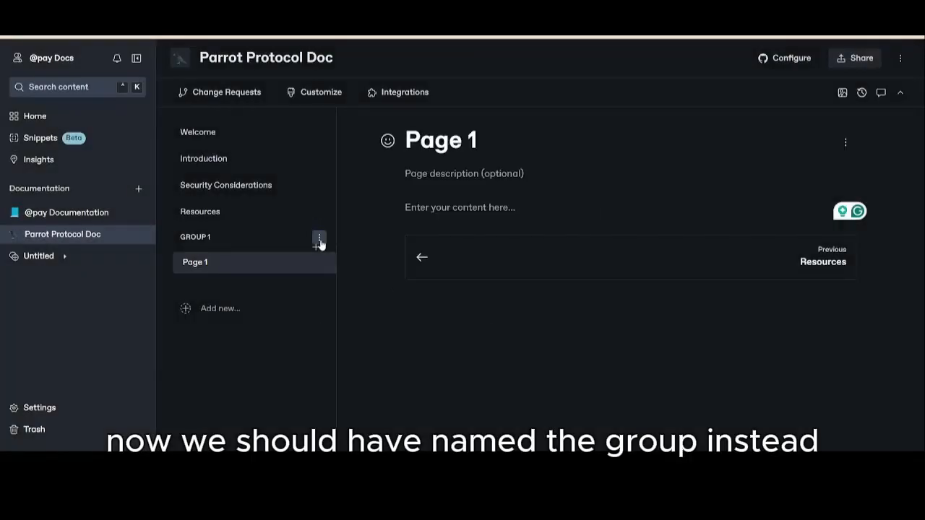
# - Rename the Group 1 page group below the Resources page as Security
pyautogui.click(320, 238)
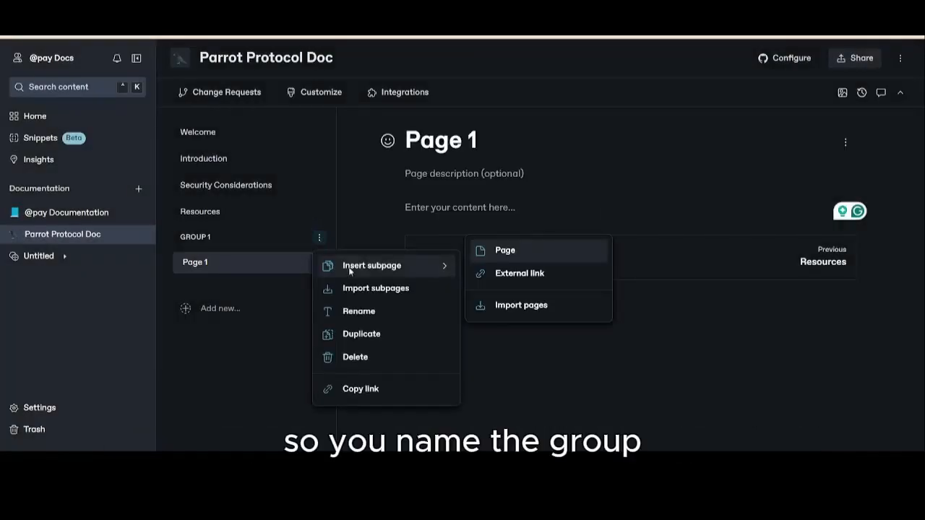
pyautogui.click(365, 312)
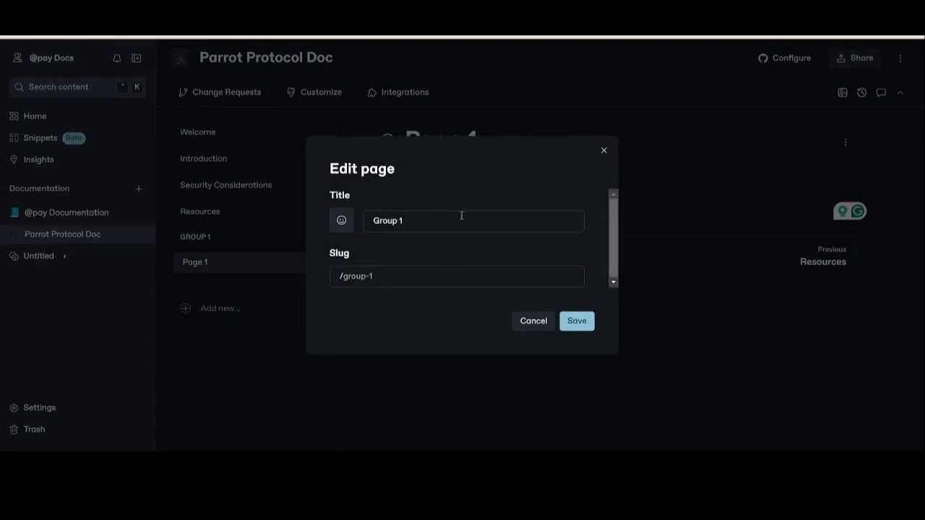
pyautogui.click(454, 223)
pyautogui.moveTo(455, 223); pyautogui.dragTo(323, 218)
pyautogui.press('BackSpace')
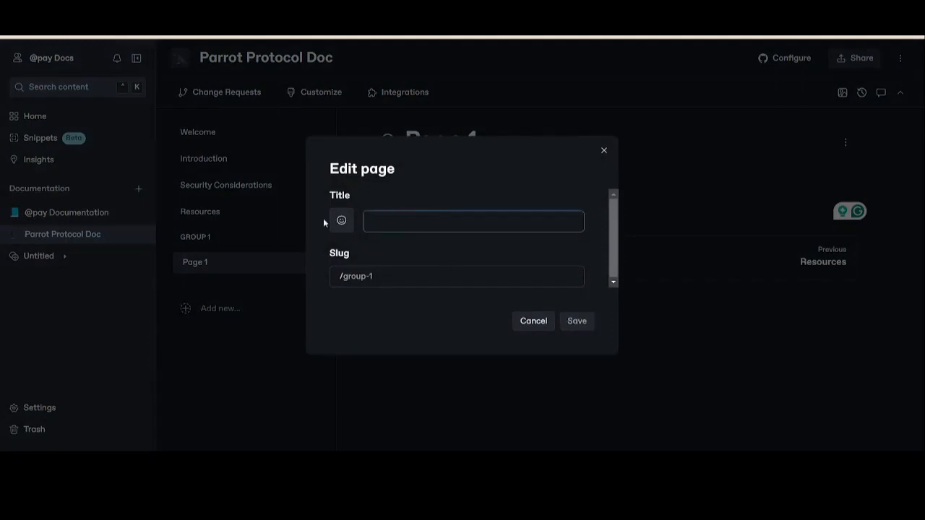
pyautogui.write('Security')
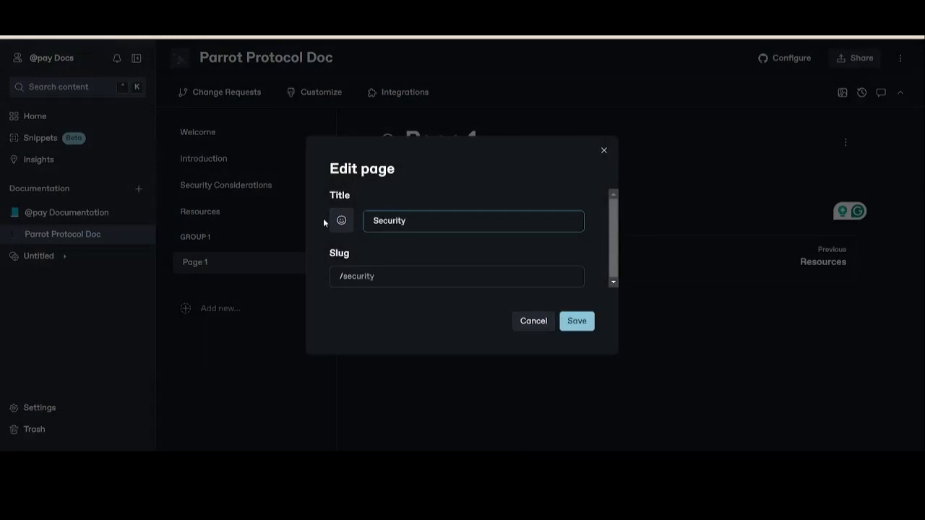
pyautogui.press('Return')
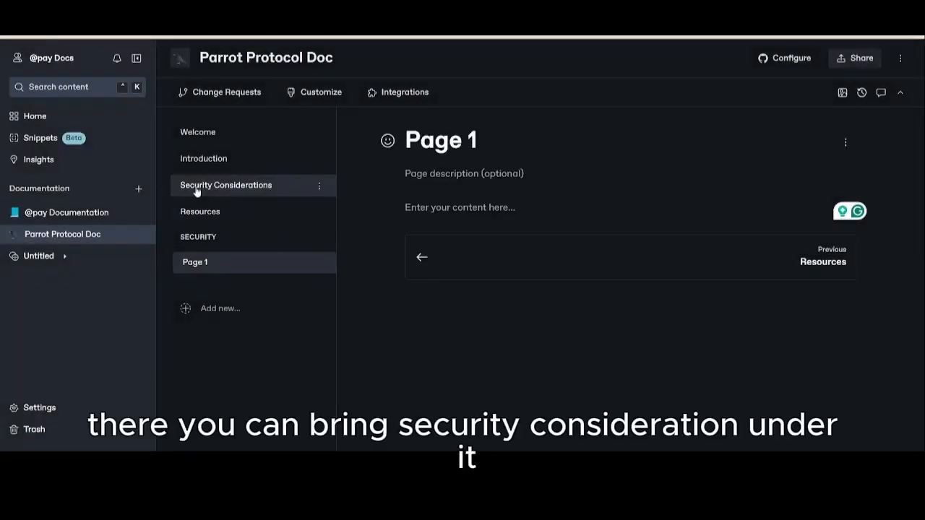
# - Move the Security Considerations page into the Security group and delete that group's Page 1
pyautogui.moveTo(196, 190); pyautogui.dragTo(191, 214)
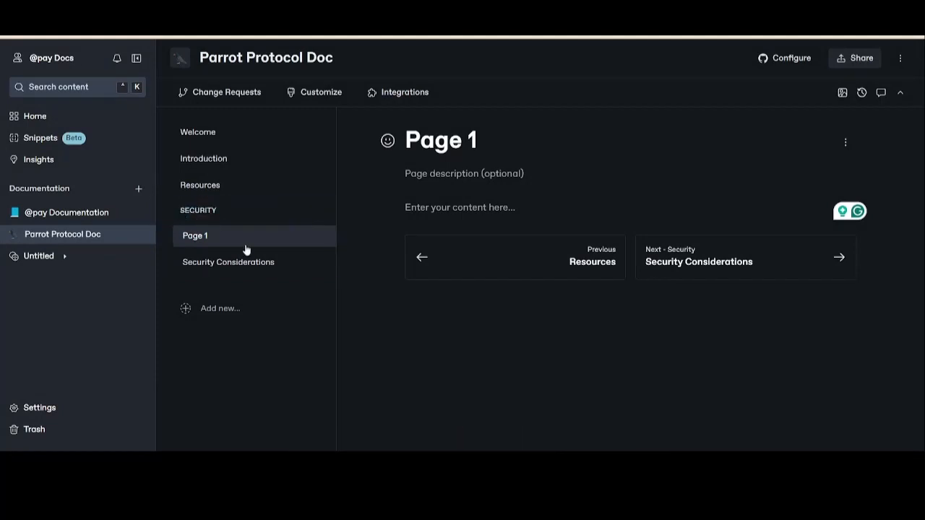
pyautogui.click(319, 236)
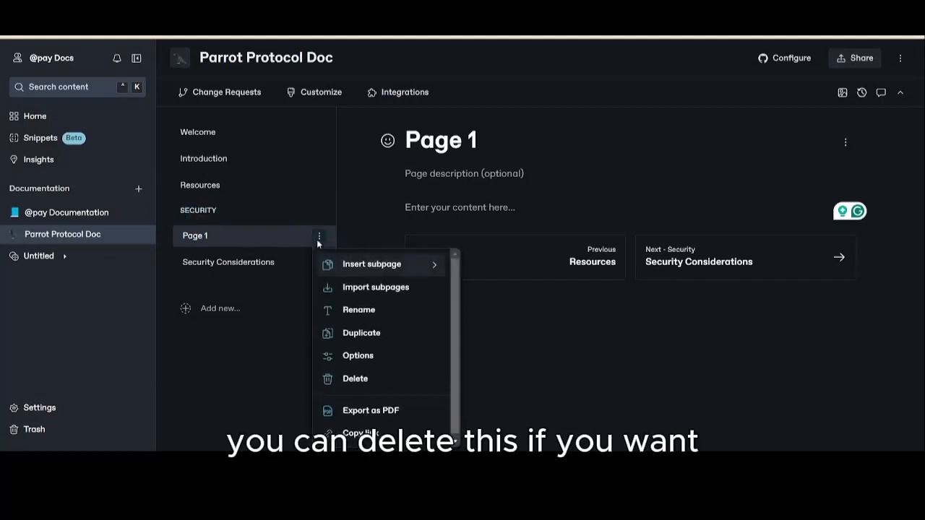
pyautogui.click(363, 379)
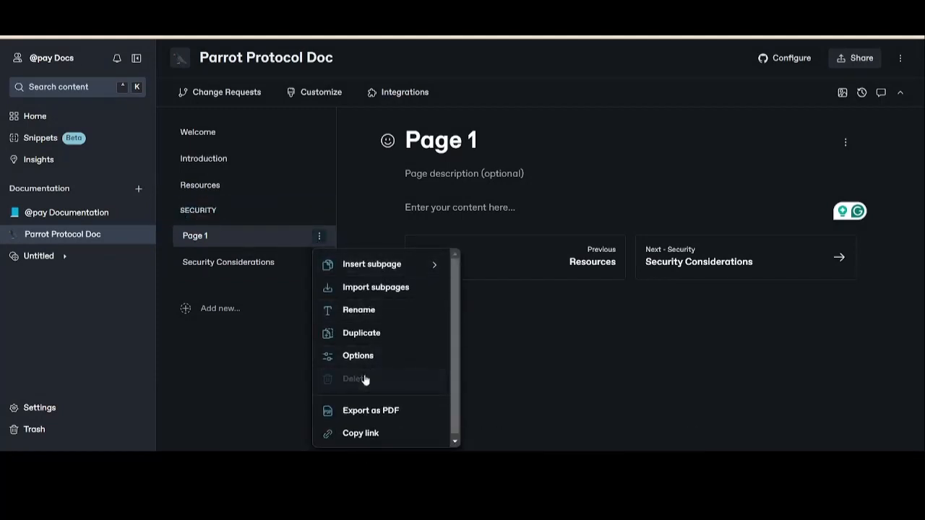
pyautogui.click(589, 285)
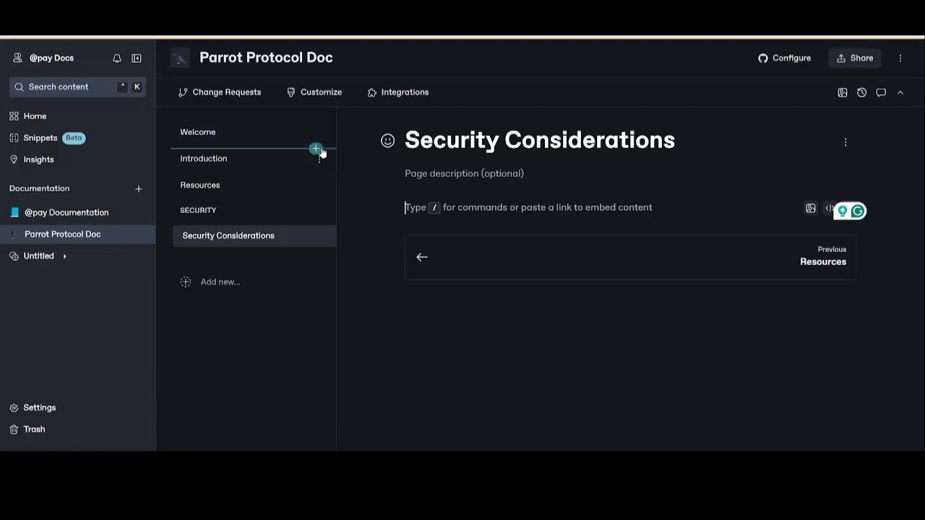
# - Add a new page group below the Security group and name it Getting Started with Parrot
pyautogui.click(266, 291)
pyautogui.click(240, 317)
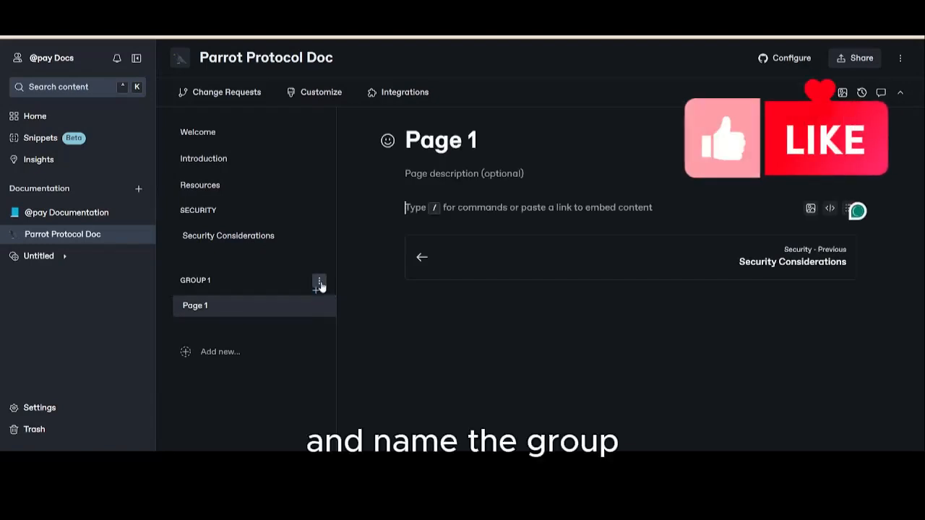
pyautogui.click(319, 281)
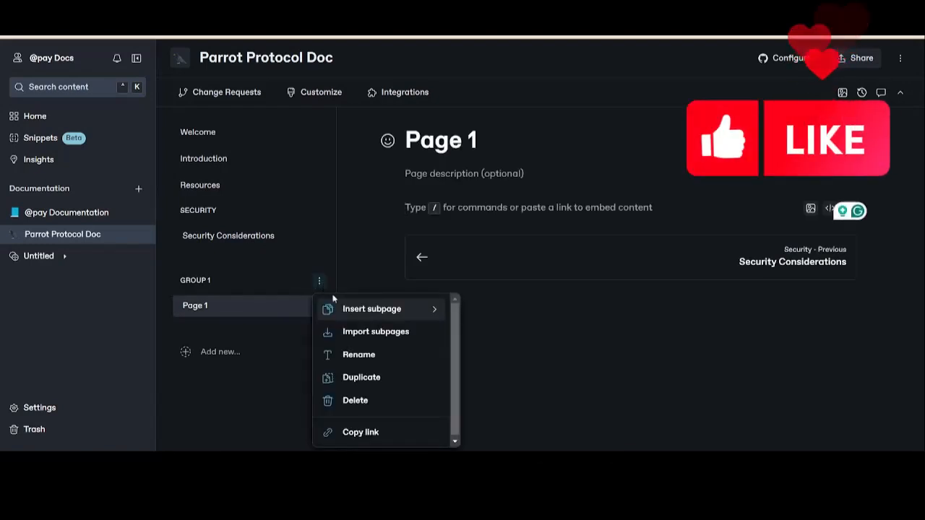
pyautogui.click(359, 355)
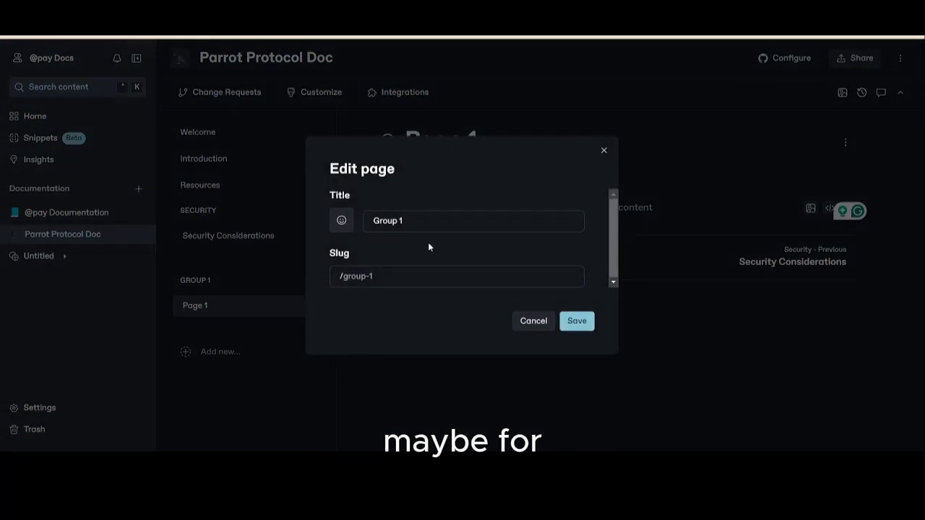
pyautogui.tripleClick(425, 230)
pyautogui.press('BackSpace')
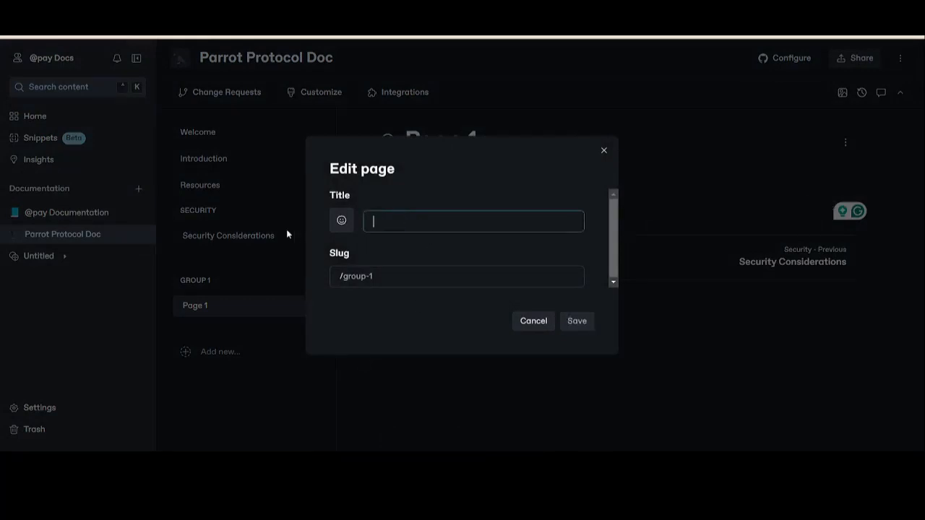
pyautogui.write('Getting S')
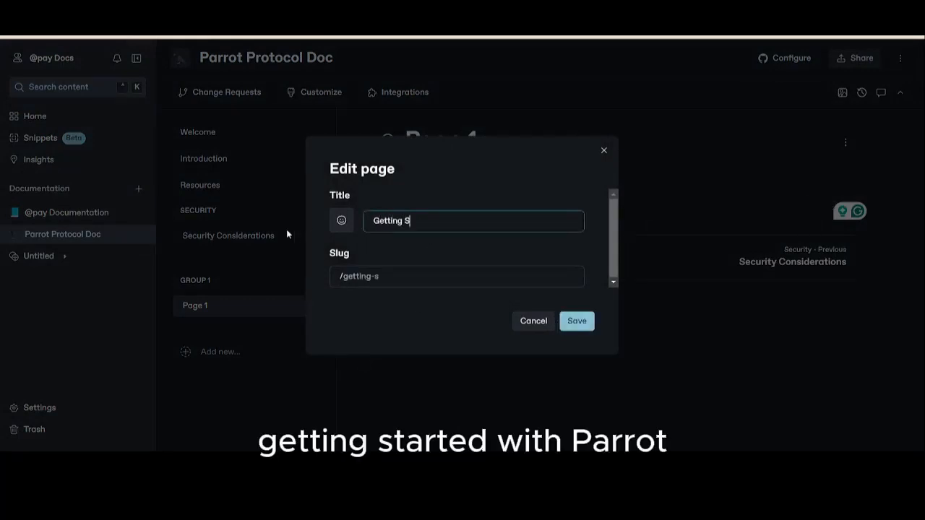
pyautogui.write('tarted with P')
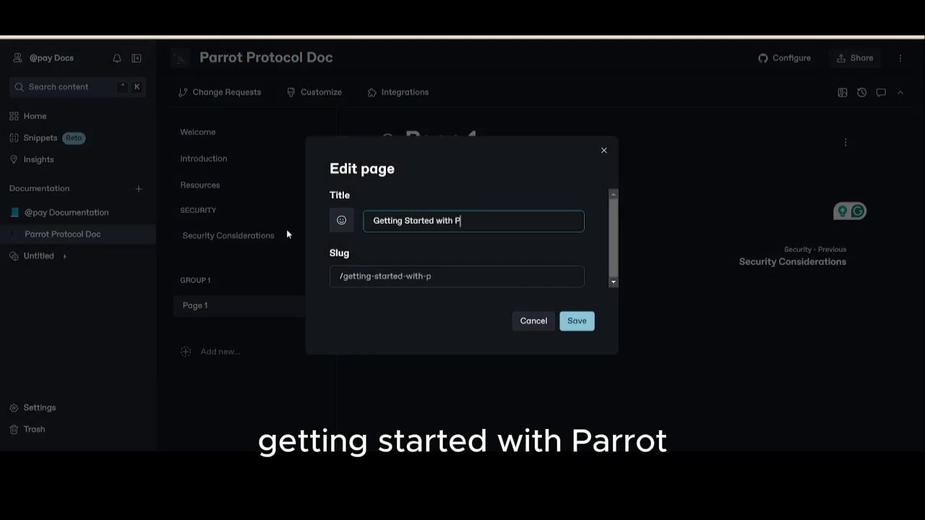
pyautogui.write('arrot')
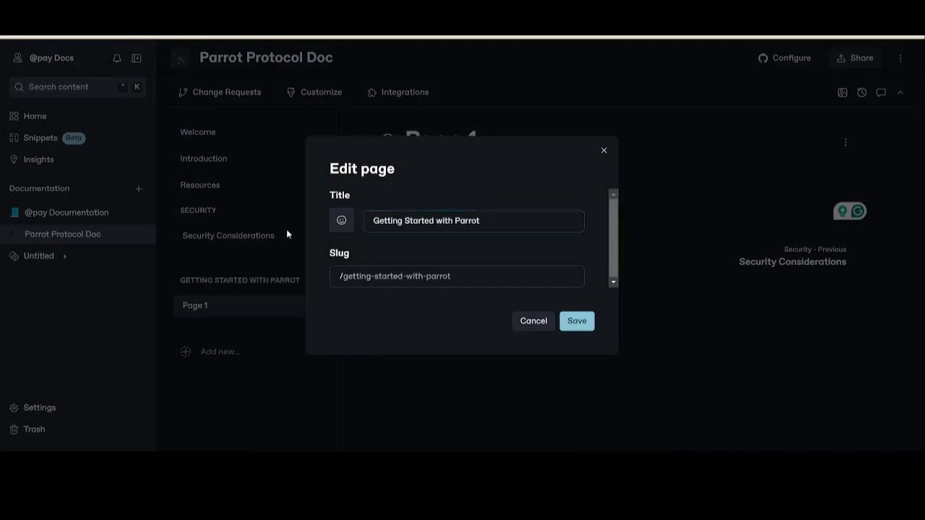
pyautogui.press('Return')
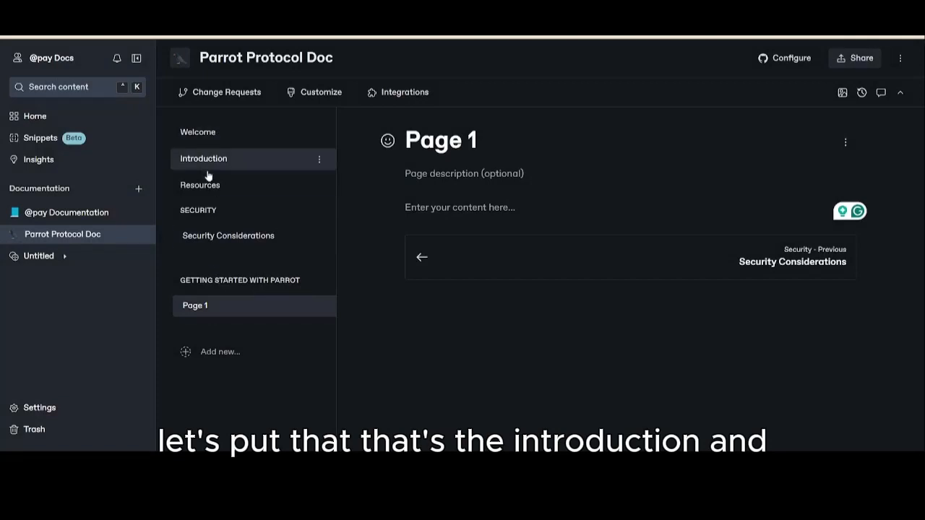
# - Move the Welcome page into the Getting Started with Parrot group and delete that group's Page 1
pyautogui.moveTo(205, 149); pyautogui.dragTo(195, 286)
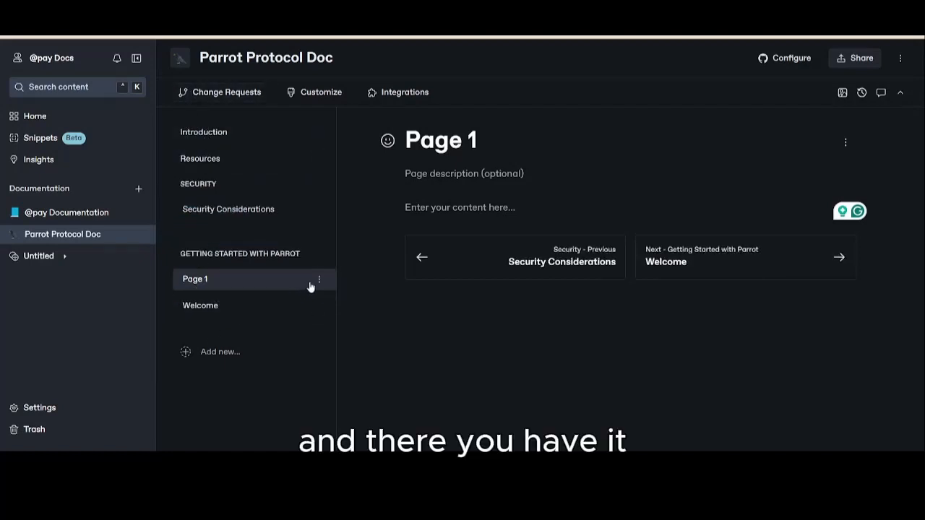
pyautogui.click(319, 280)
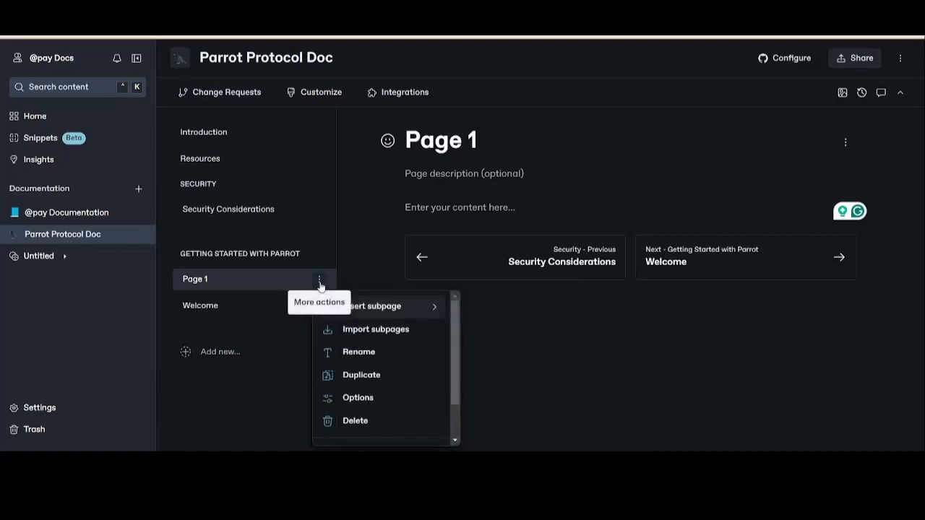
pyautogui.click(356, 423)
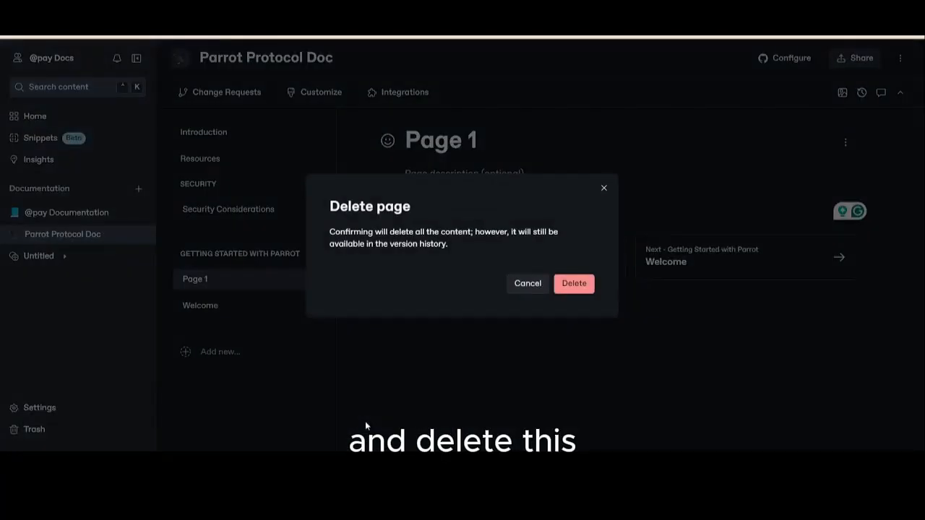
pyautogui.click(589, 283)
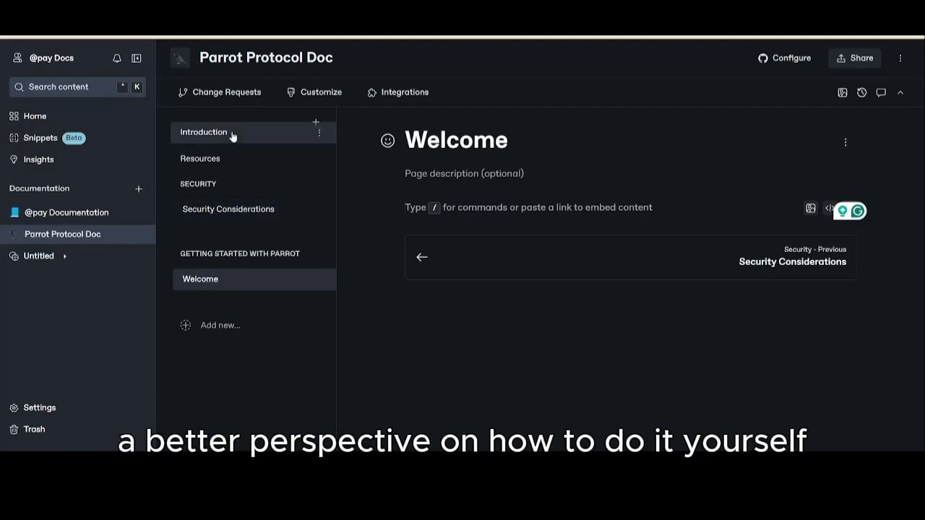
# - Move the Introduction page below Welcome in the Getting Started with Parrot group and delete the Resources page
pyautogui.moveTo(232, 137); pyautogui.dragTo(200, 234)
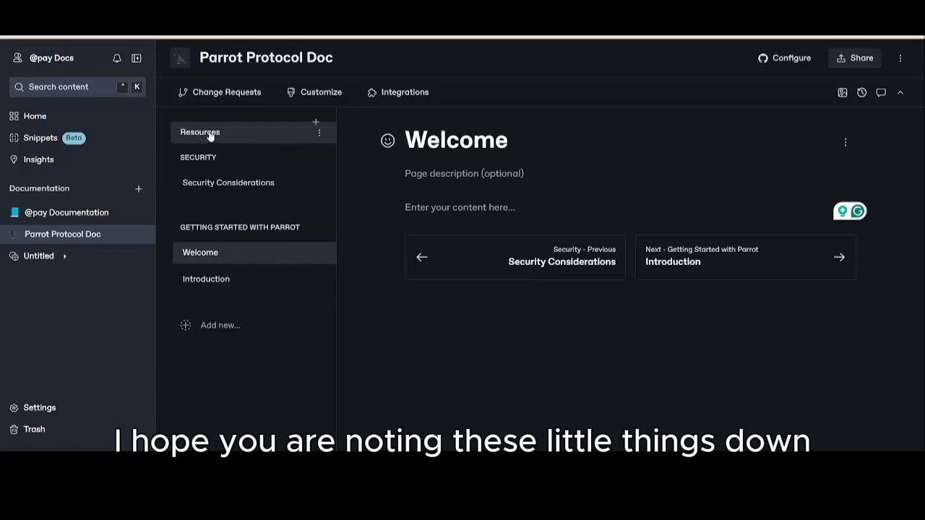
pyautogui.click(319, 135)
pyautogui.click(388, 279)
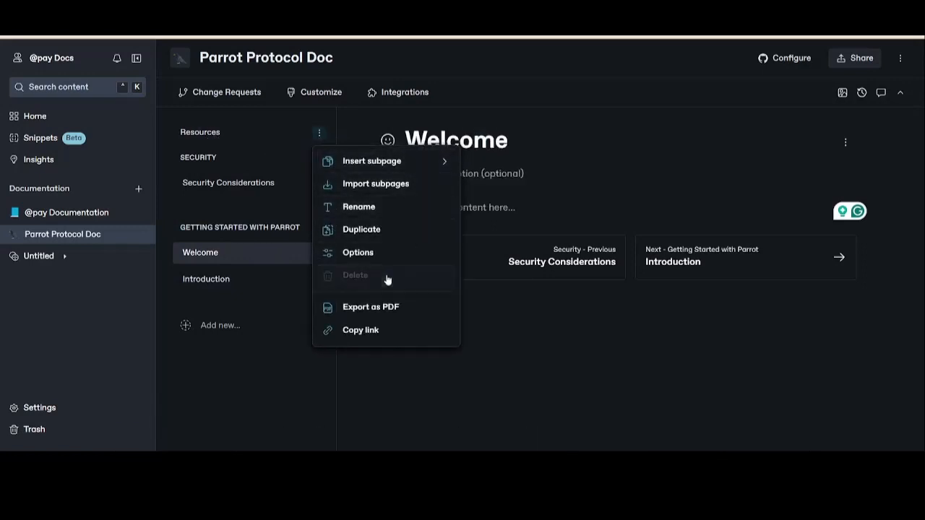
pyautogui.click(573, 284)
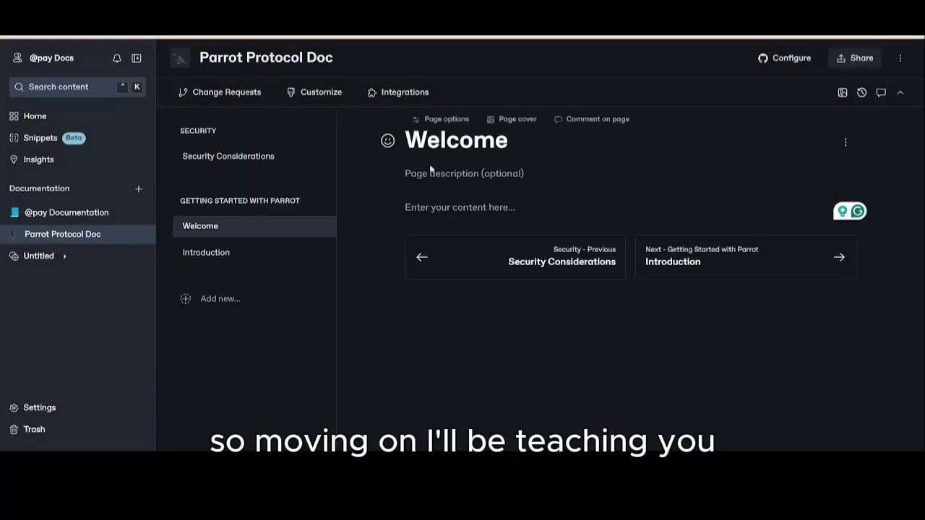
pyautogui.click(458, 208)
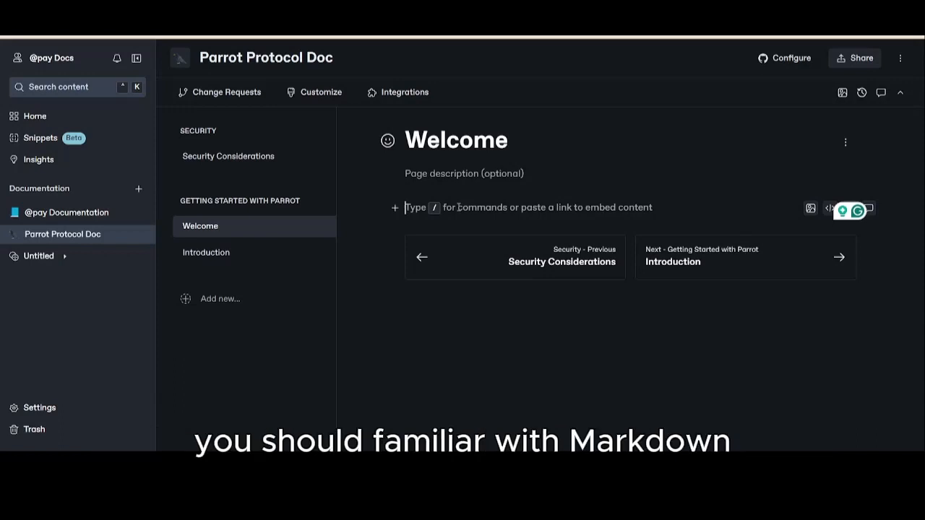
pyautogui.write('#')
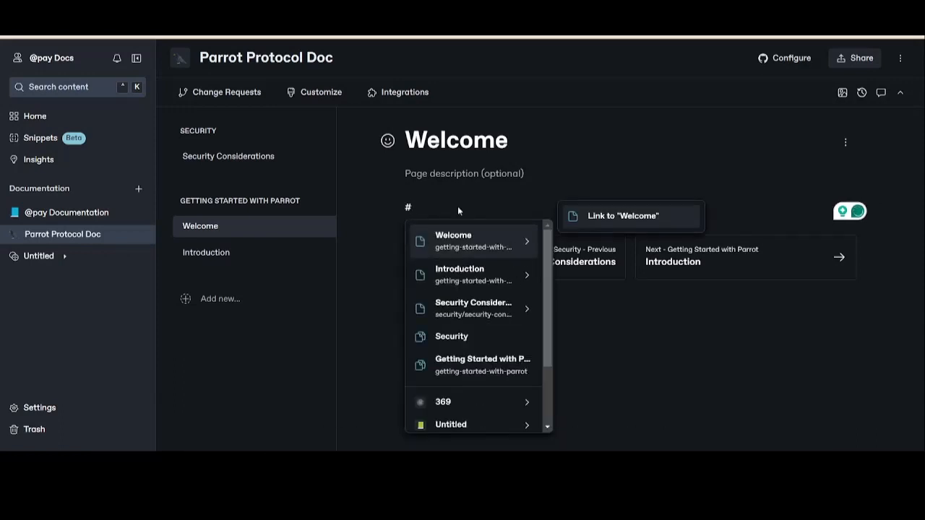
pyautogui.write('Welcome')
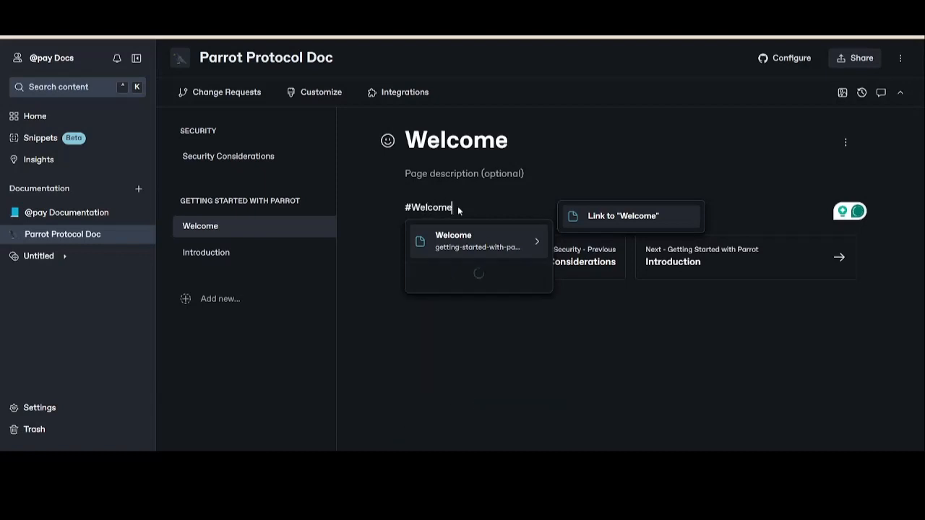
pyautogui.press('Return')
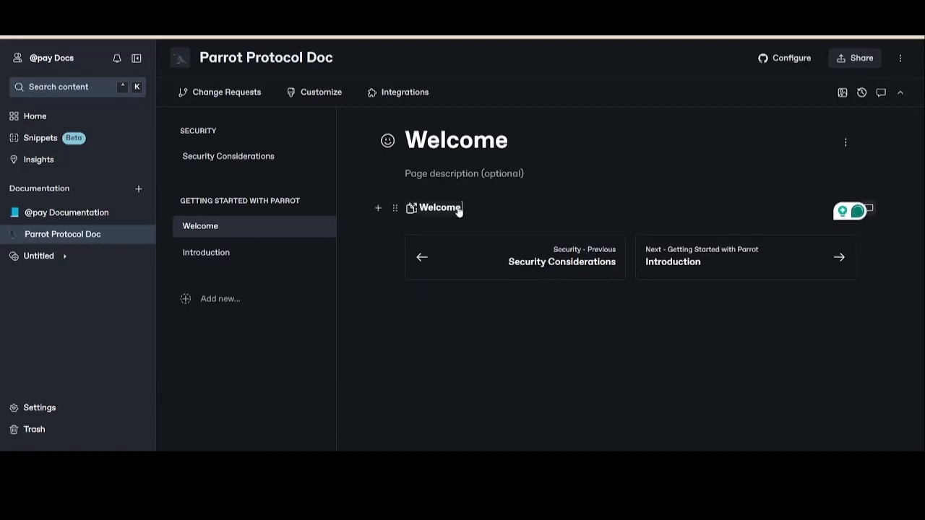
pyautogui.press('BackSpace')
# - Write the Markdown heading "## Welcome" in the Welcome page's body, followed by a paragraph reading "This is"
pyautogui.write('## We')
pyautogui.write('lcome')
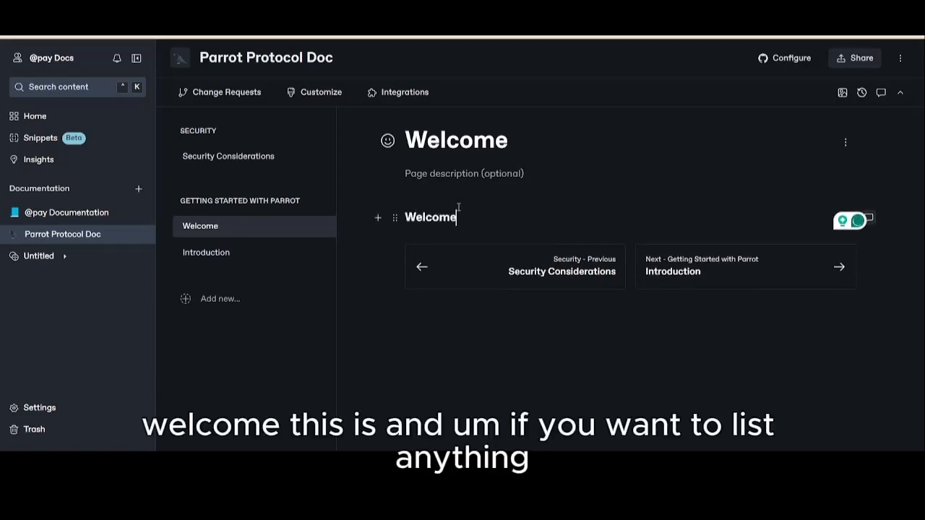
pyautogui.press('Return')
pyautogui.write('This is')
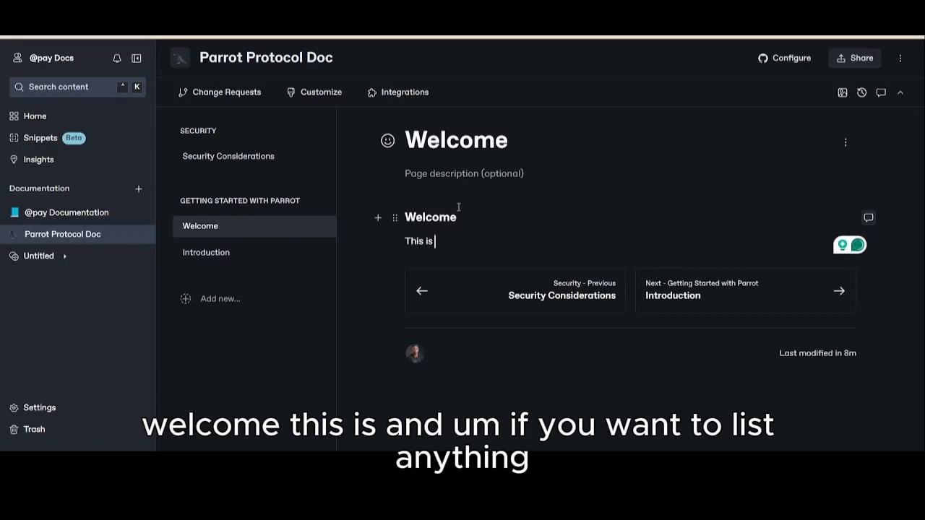
# - Add a bulleted list with the items 1, 2 and 3 below the "This is" paragraph, leaving blank lines between them
pyautogui.press('Return')
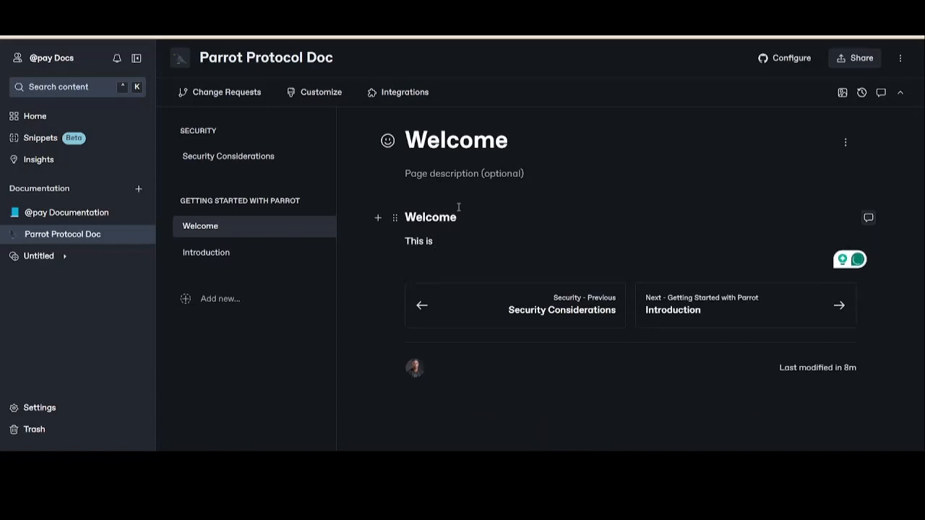
pyautogui.press('Return')
pyautogui.write('*')
pyautogui.press('BackSpace')
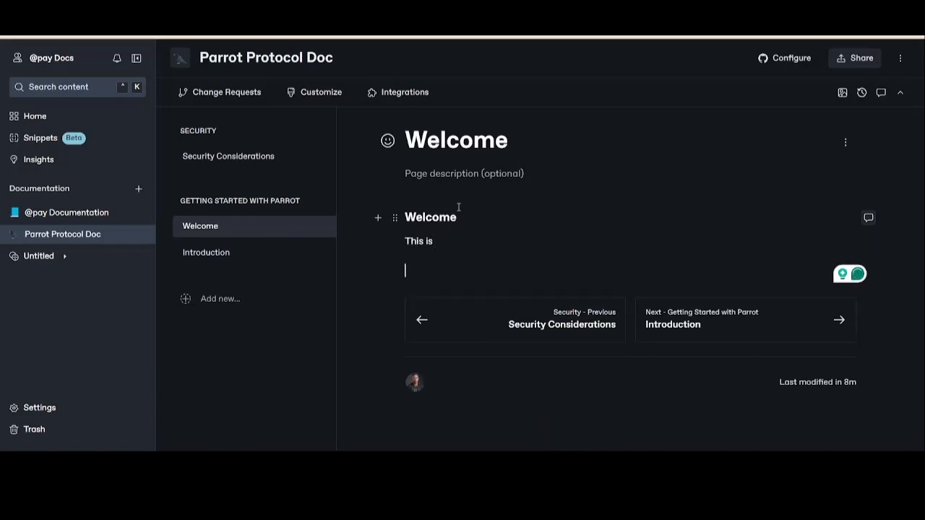
pyautogui.press('Return')
pyautogui.write('* ')
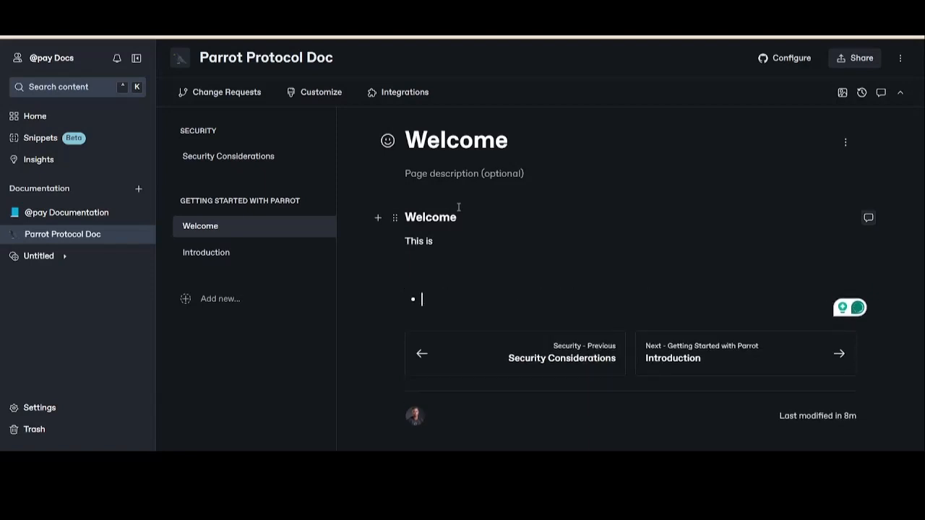
pyautogui.write('1')
pyautogui.press('Return')
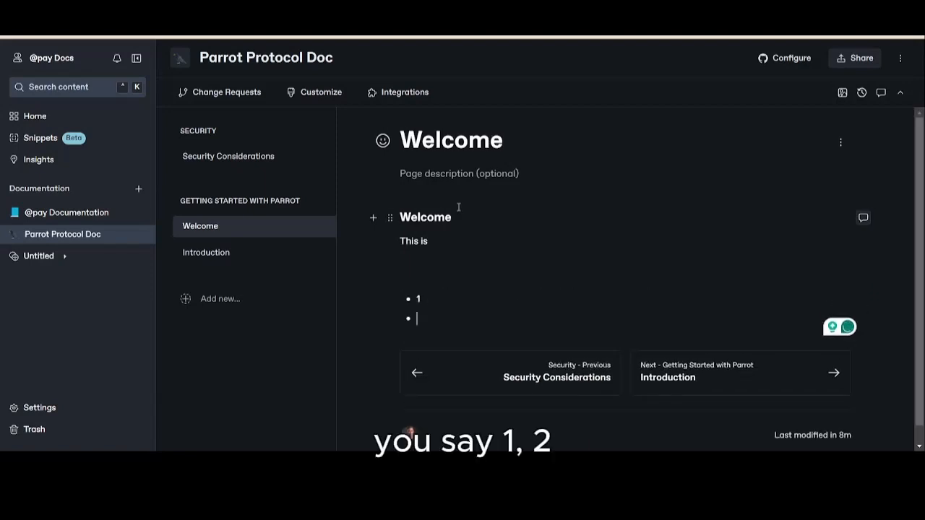
pyautogui.write('2')
pyautogui.press('Return')
pyautogui.write('3')
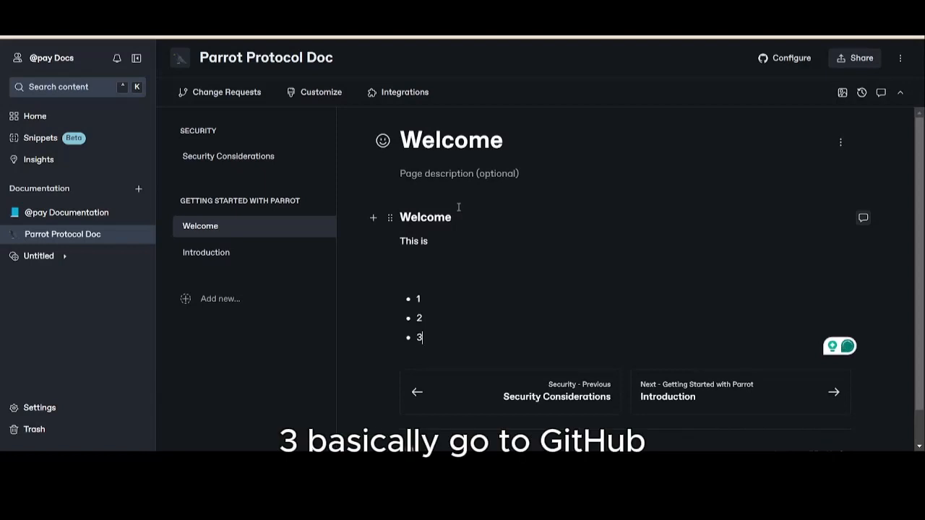
# - Add an empty bullet below item 3 in the Welcome page's list
pyautogui.press('Return')
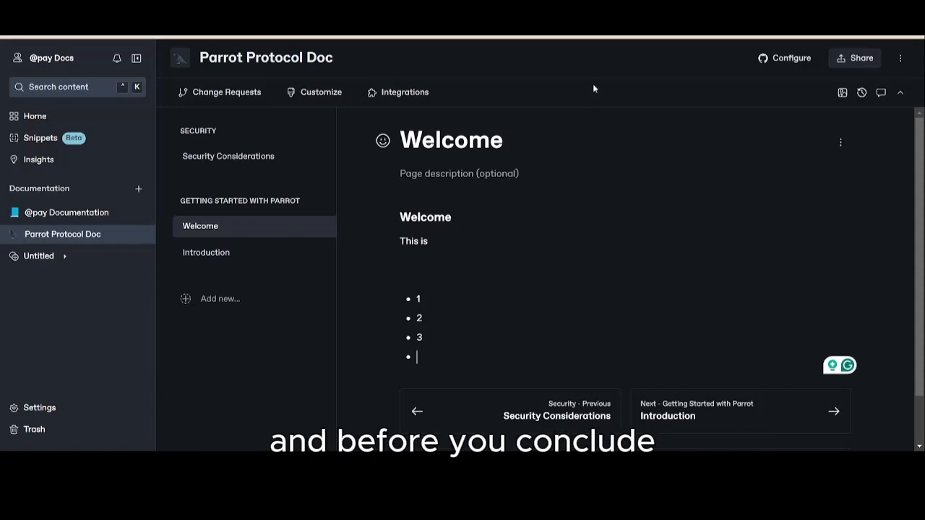
# - Look through the space's sharing options for members, audience and PDF export, and publish the Parrot Protocol Doc space to the web
pyautogui.click(845, 63)
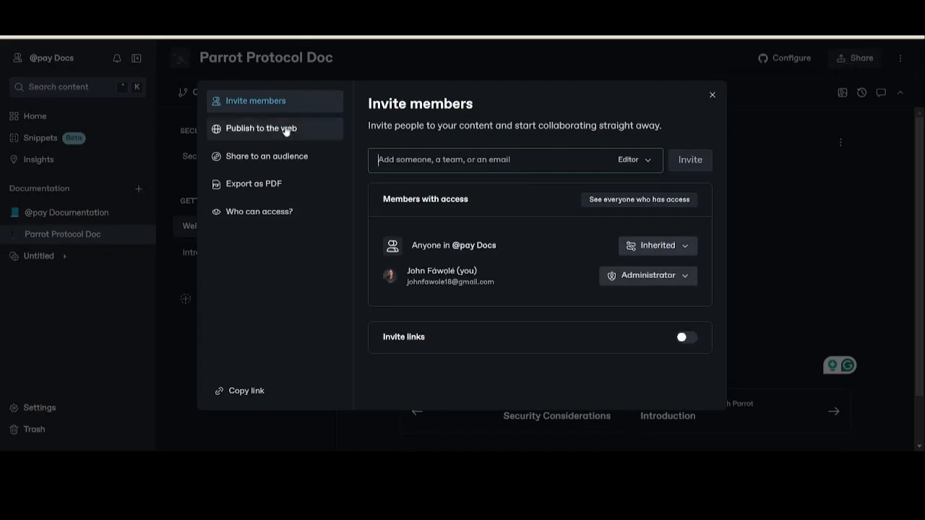
pyautogui.click(259, 127)
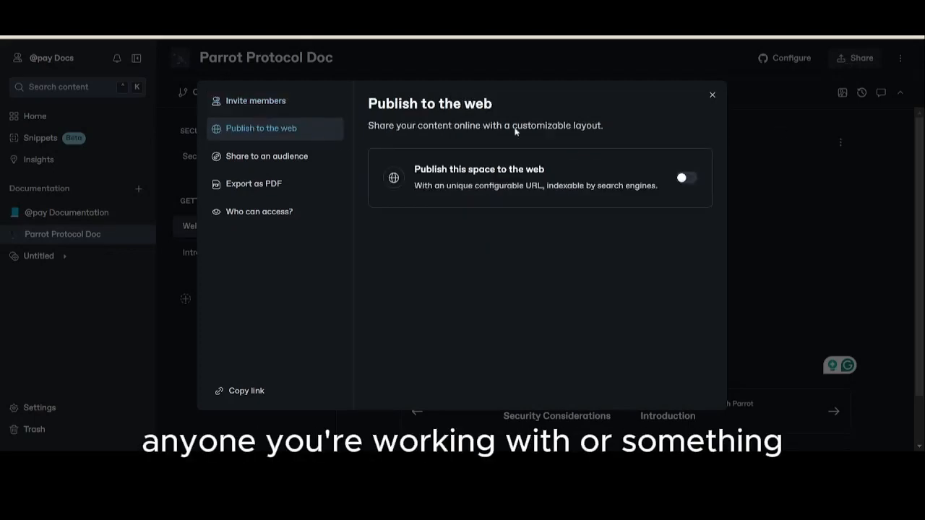
pyautogui.click(240, 107)
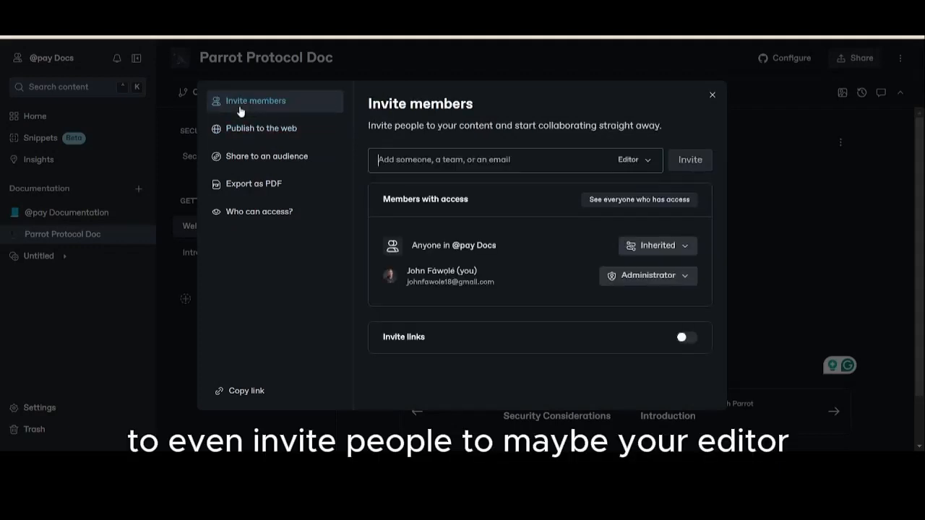
pyautogui.click(253, 156)
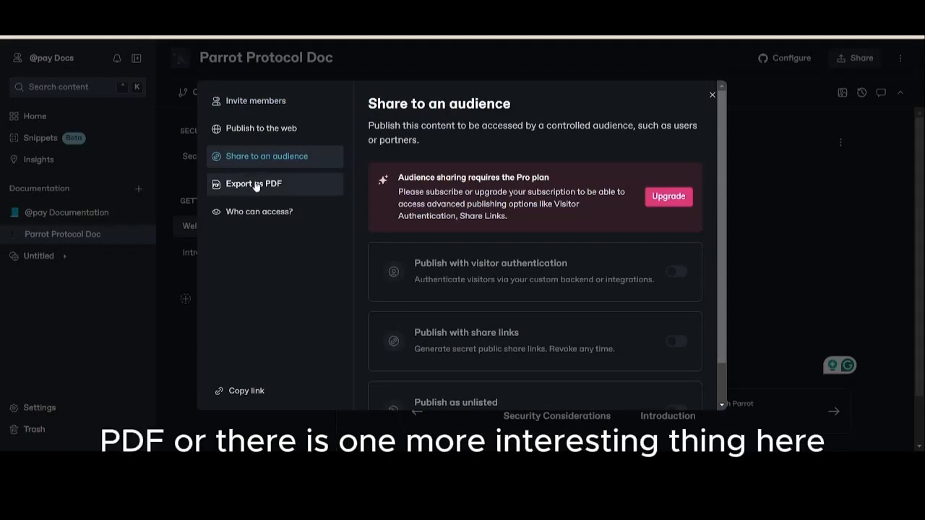
pyautogui.click(256, 182)
pyautogui.click(265, 128)
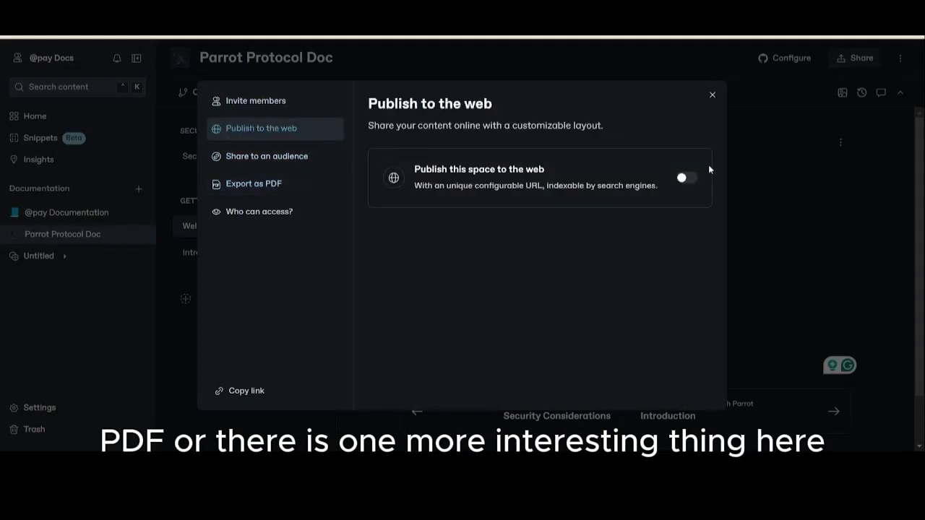
pyautogui.click(684, 179)
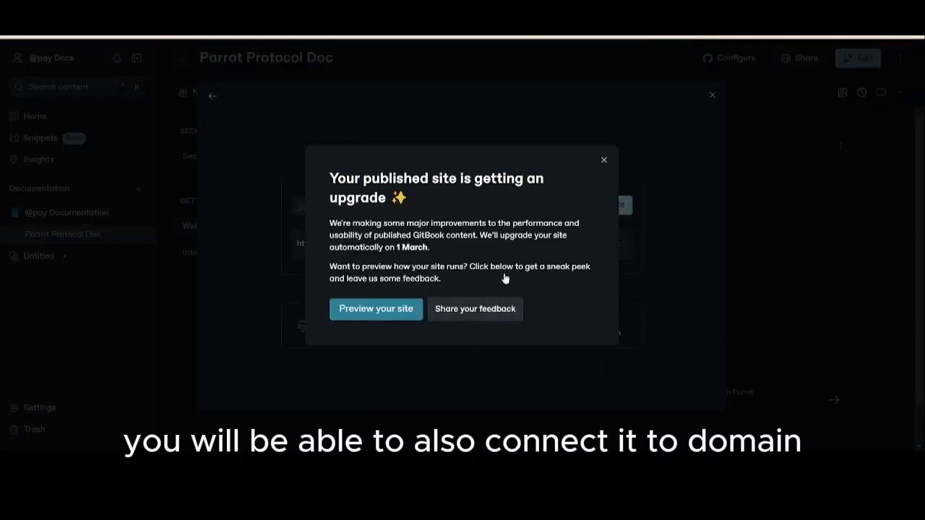
pyautogui.click(604, 159)
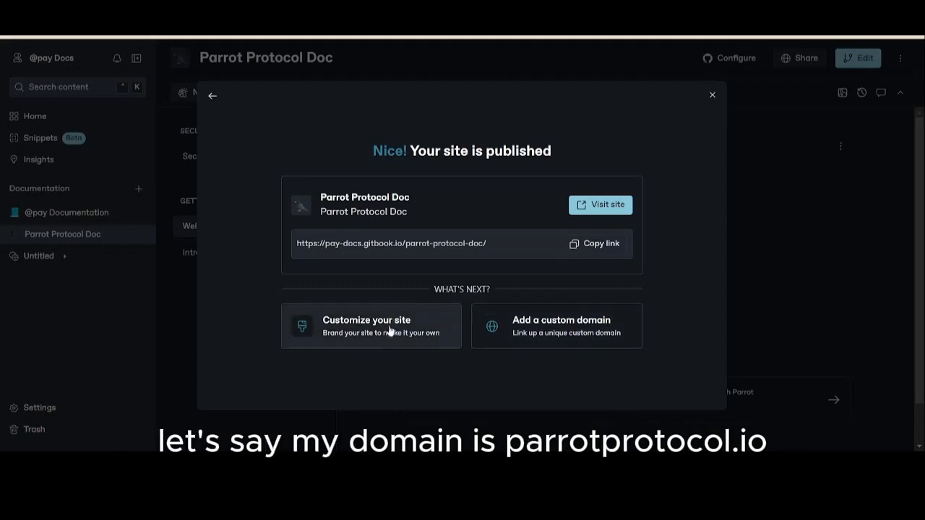
# - Examine the custom domain setup for the published space and close it without entering a subdomain
pyautogui.click(543, 333)
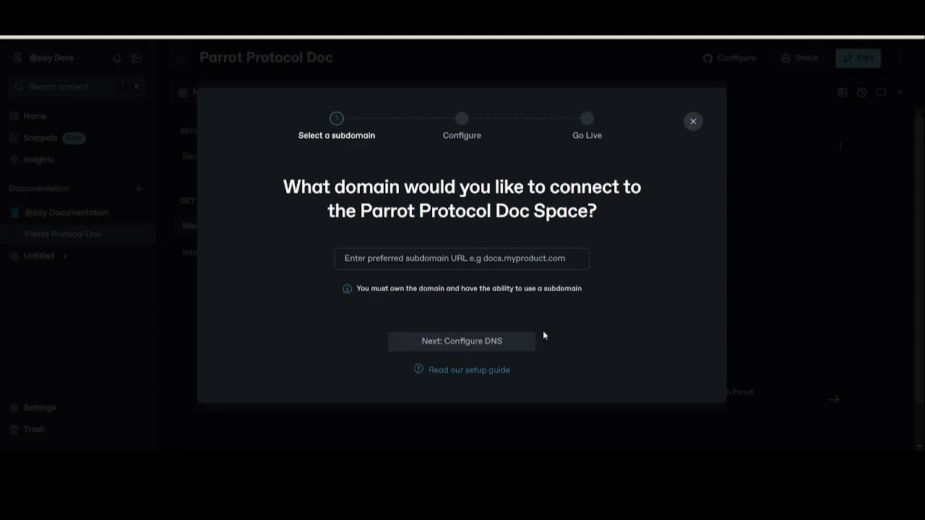
pyautogui.click(419, 262)
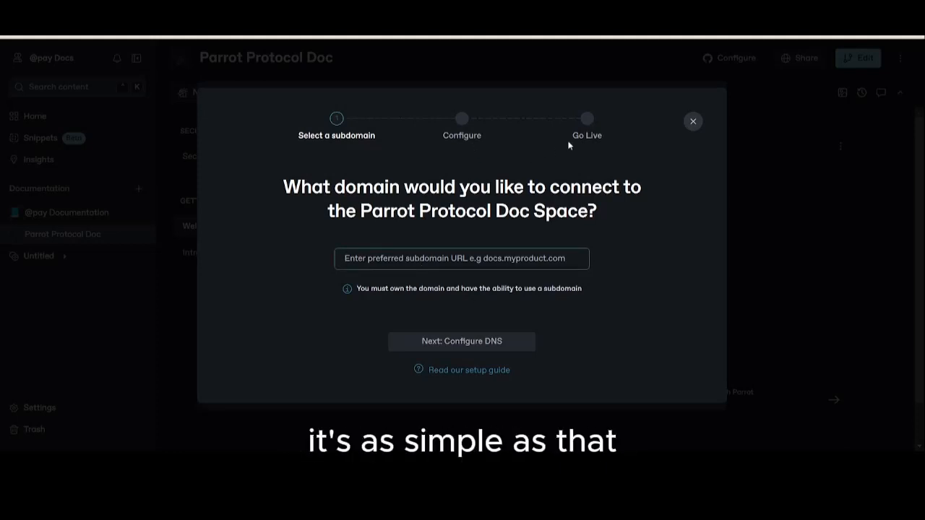
pyautogui.click(692, 122)
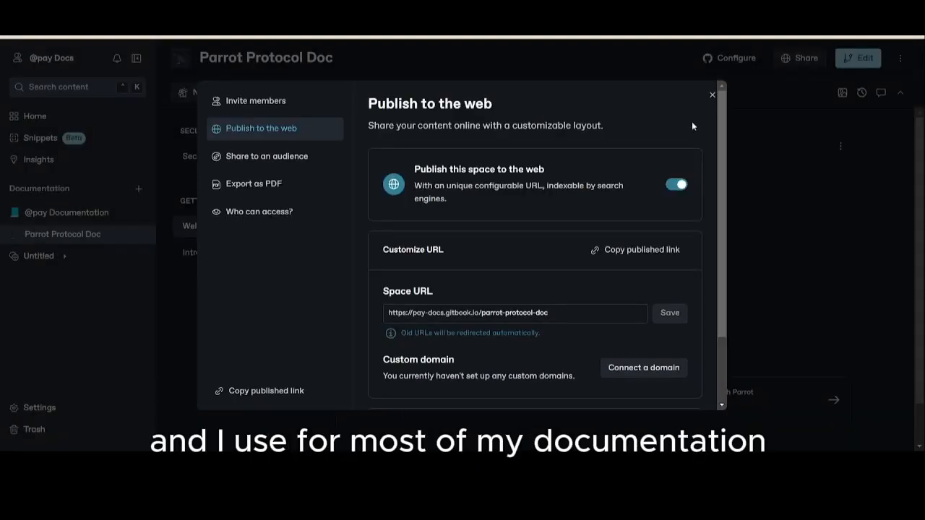